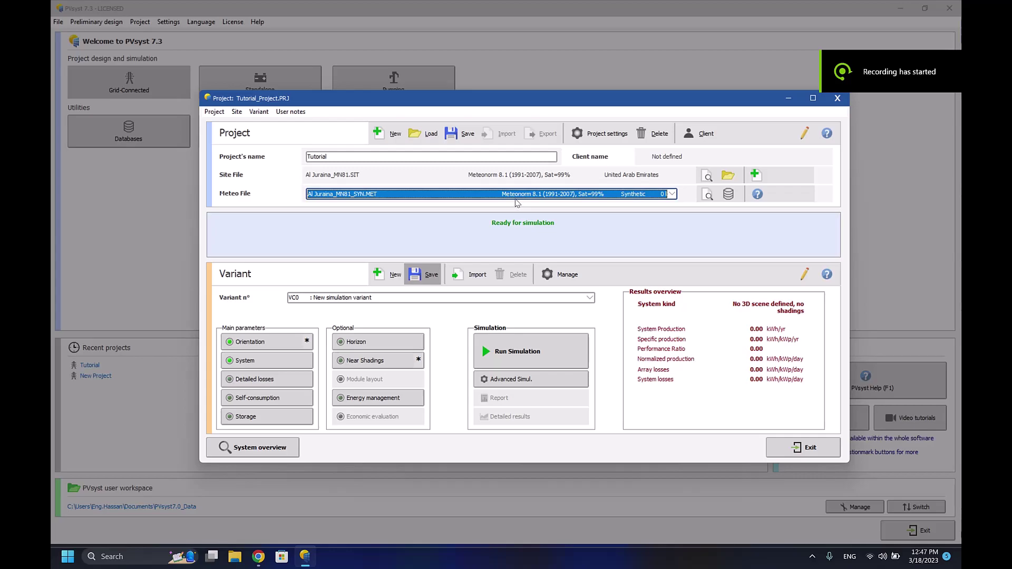
# Try the self-consumption storage strategy and battery model list, then discard the storage settings
pyautogui.click(246, 416)
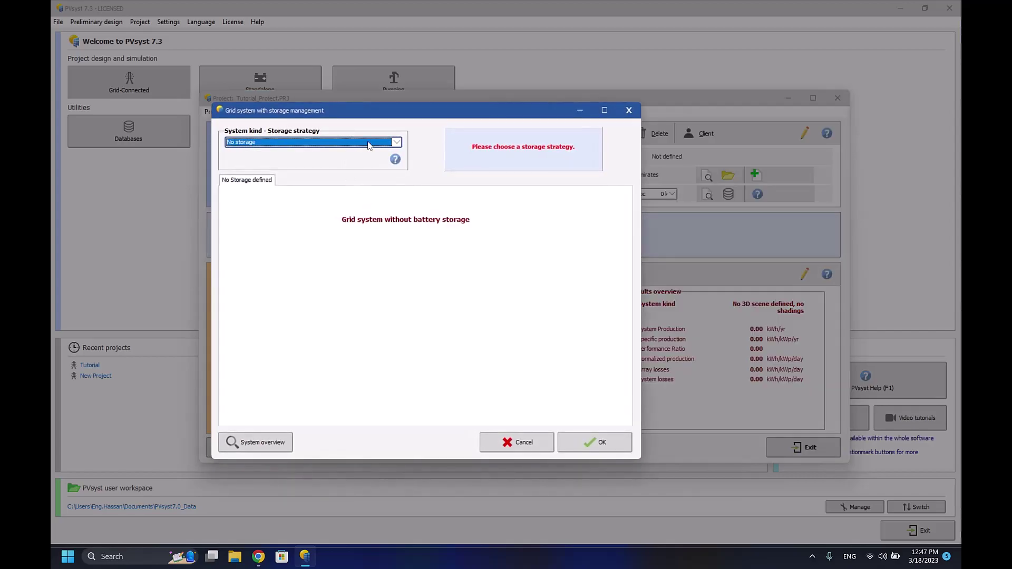
pyautogui.click(393, 143)
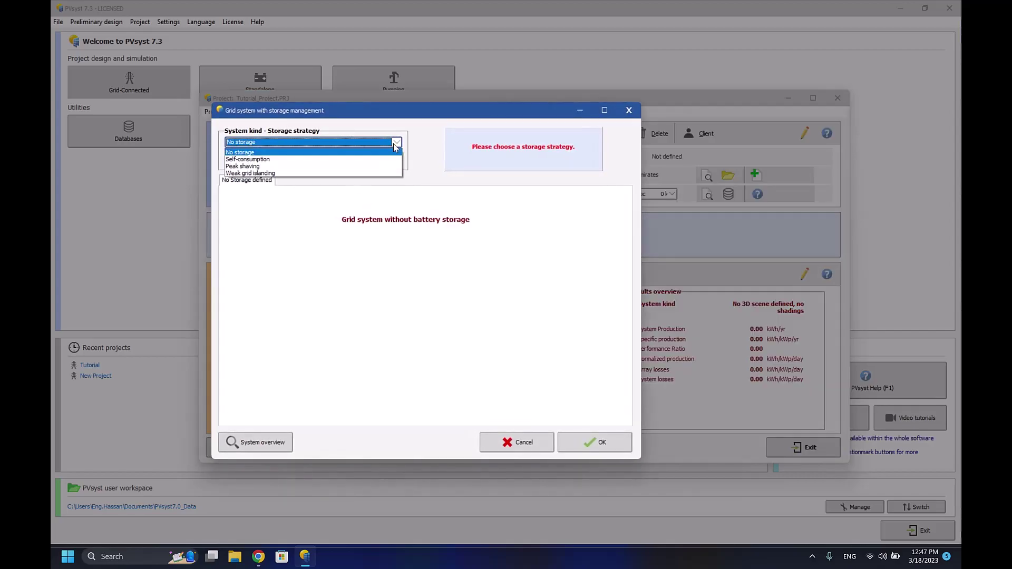
pyautogui.click(270, 162)
pyautogui.click(340, 223)
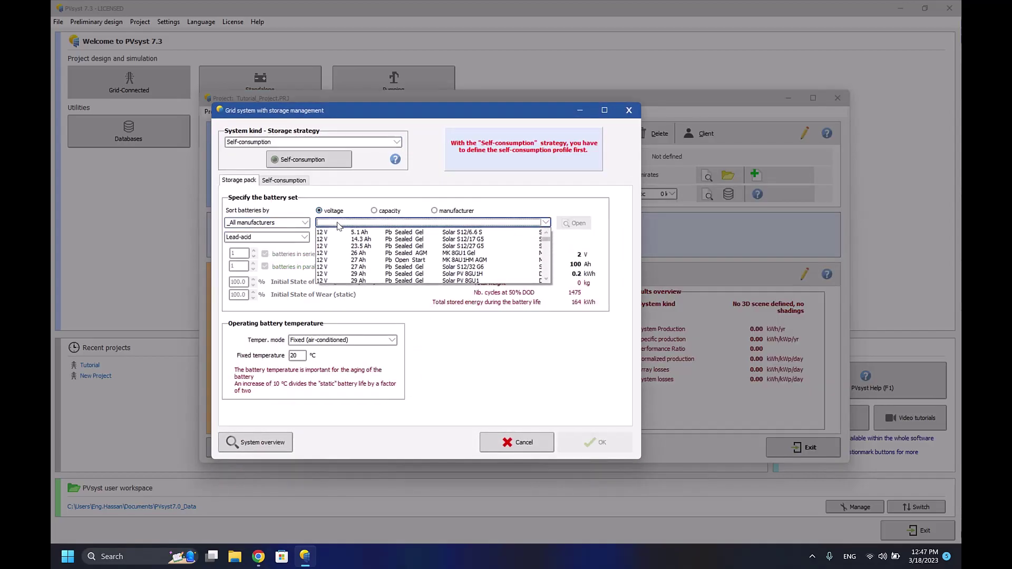
pyautogui.click(495, 442)
pyautogui.click(495, 442)
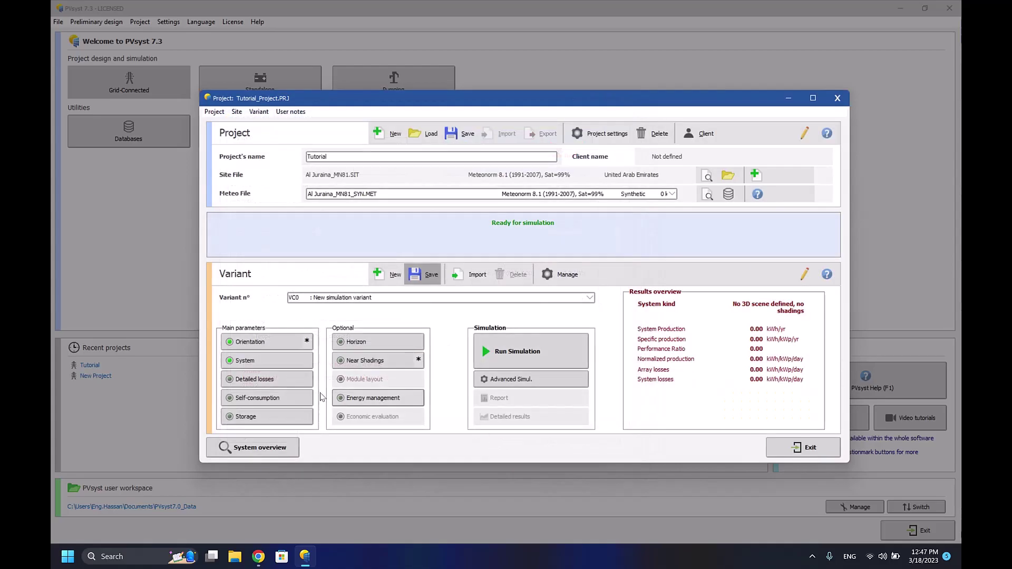
# Browse every detailed array losses tab, from thermal to spectral correction, ending on Soiling Loss at 0.0 %
pyautogui.click(282, 382)
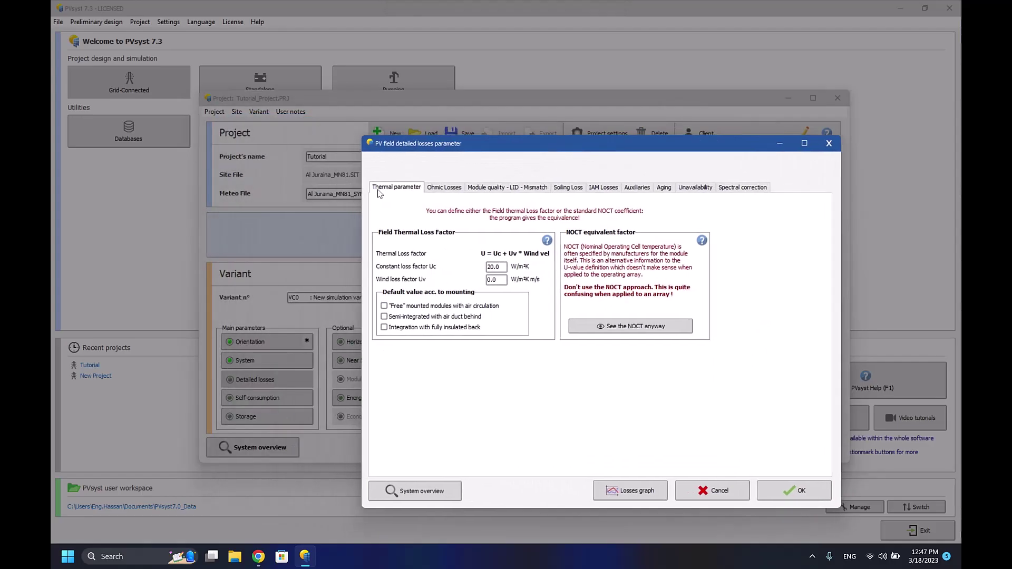
pyautogui.click(444, 187)
pyautogui.click(507, 188)
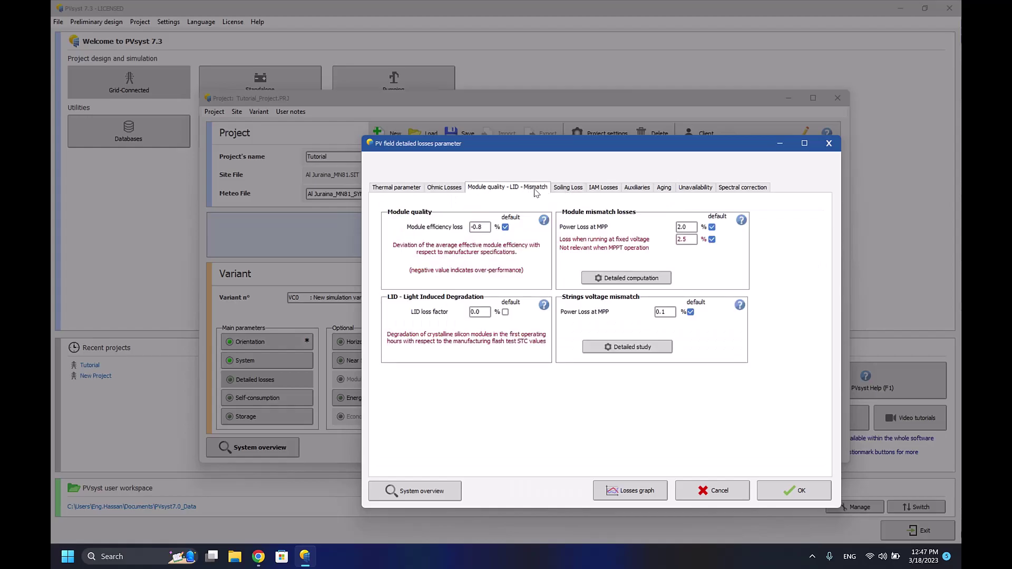
pyautogui.click(570, 189)
pyautogui.click(605, 189)
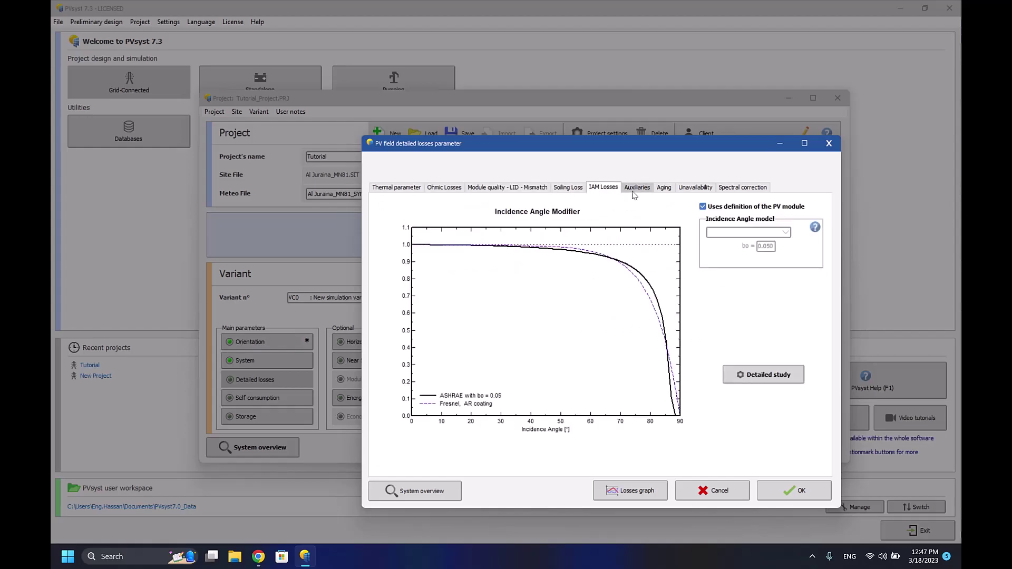
pyautogui.click(636, 189)
pyautogui.click(663, 188)
pyautogui.click(695, 188)
pyautogui.click(737, 189)
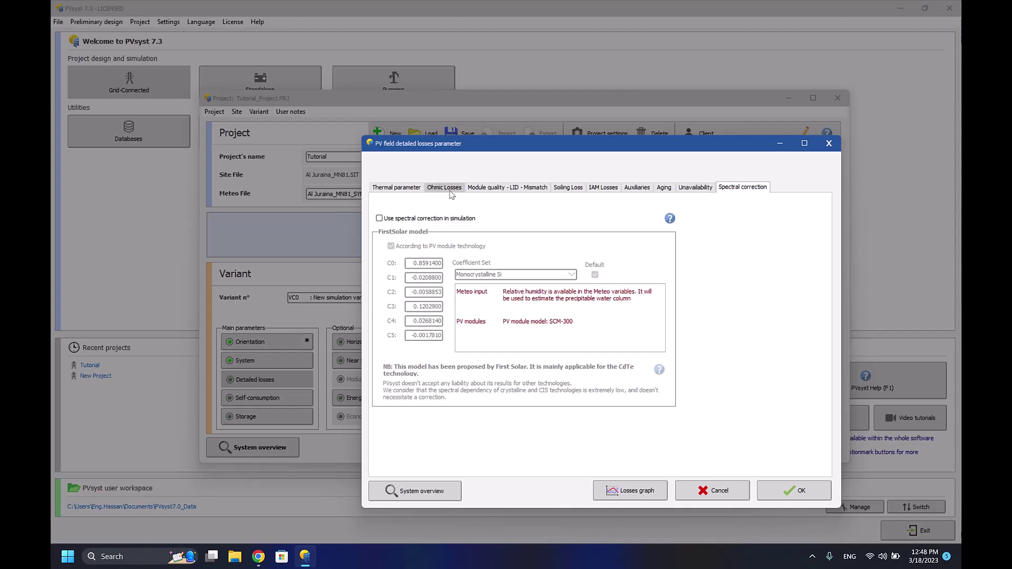
pyautogui.click(389, 191)
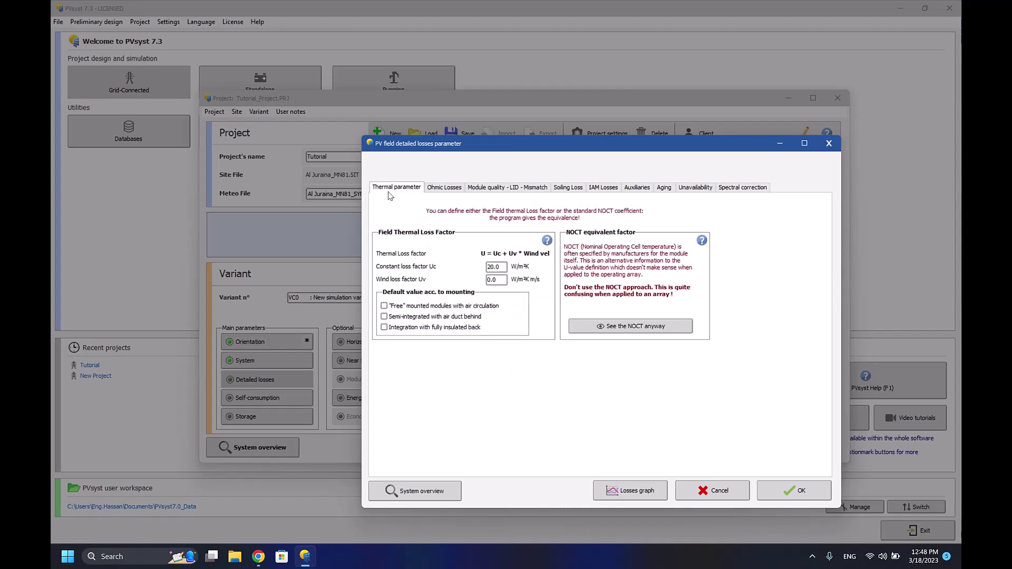
pyautogui.click(444, 188)
pyautogui.click(568, 188)
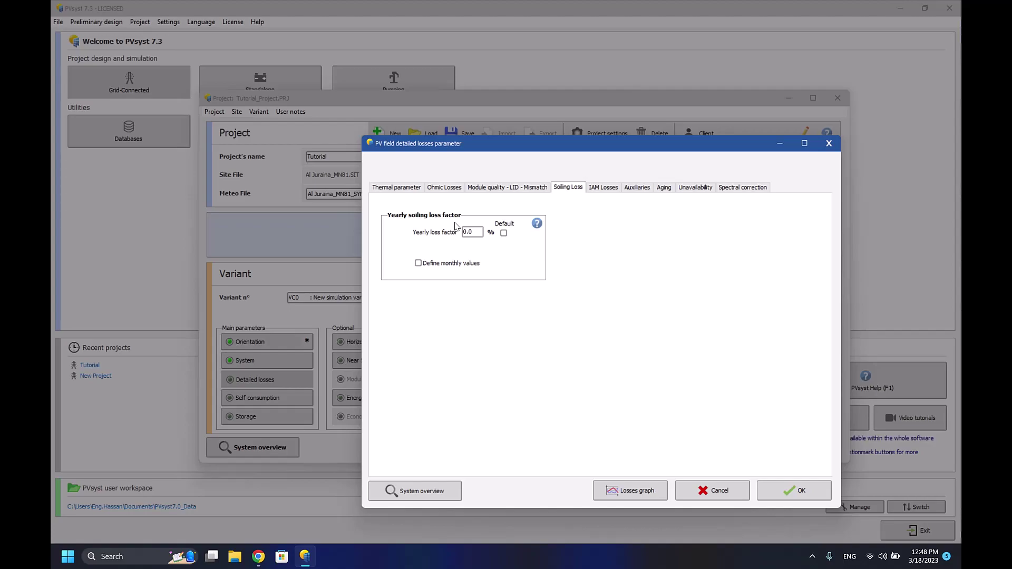
# Enable monthly soiling values at 0.0 %, then review ohmic losses and the Thermal parameter page (Uc 20.0)
pyautogui.click(417, 263)
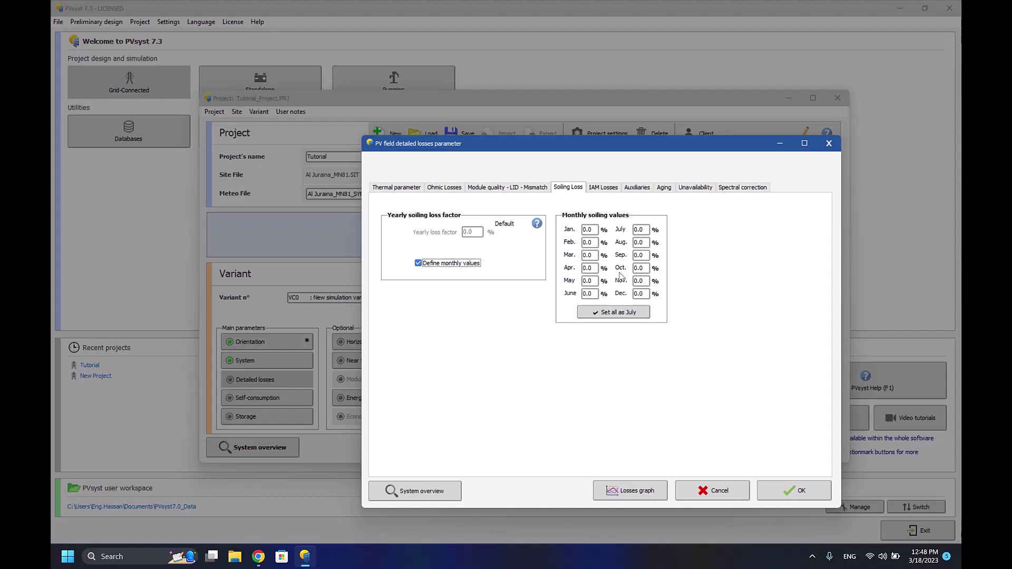
pyautogui.click(432, 189)
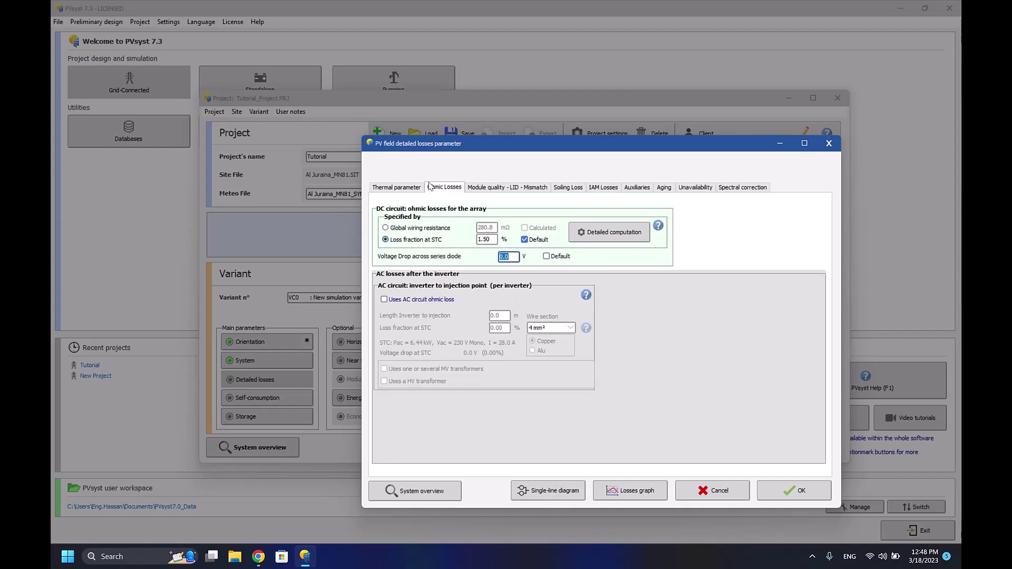
pyautogui.click(393, 188)
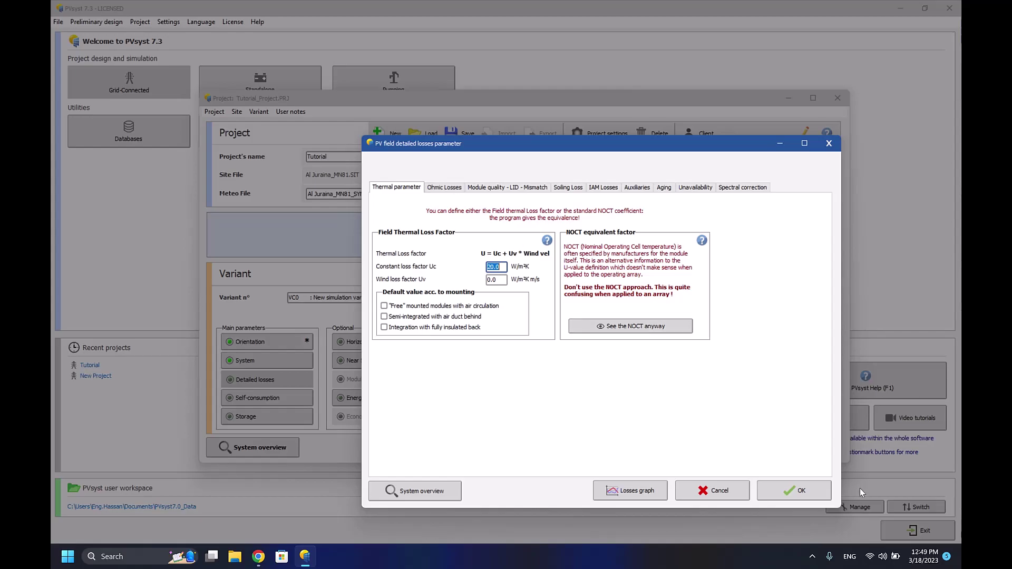
# Keep the detailed losses and try a fixed constant consumption of 5 in the user's needs
pyautogui.click(786, 492)
pyautogui.click(285, 399)
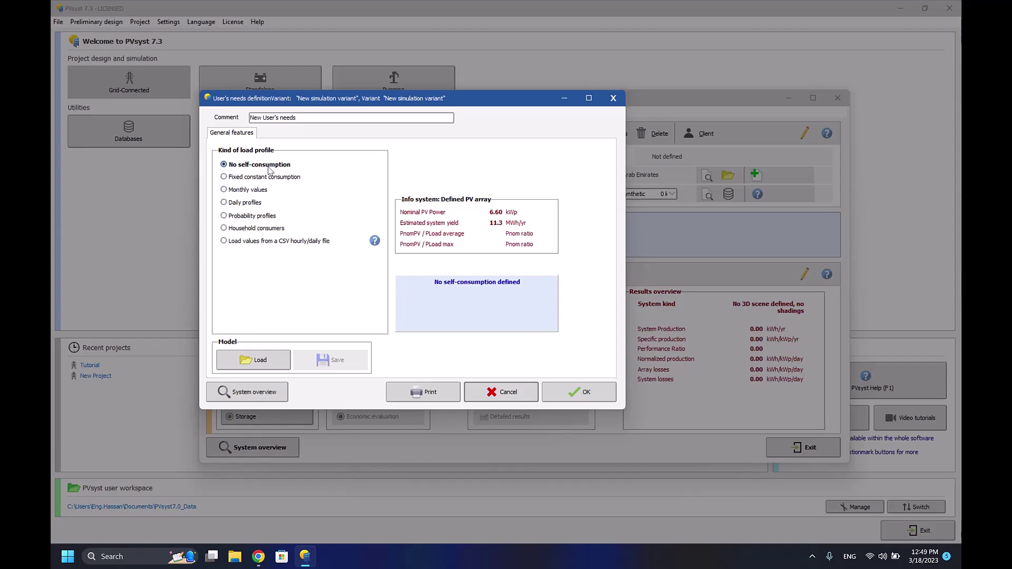
pyautogui.click(272, 178)
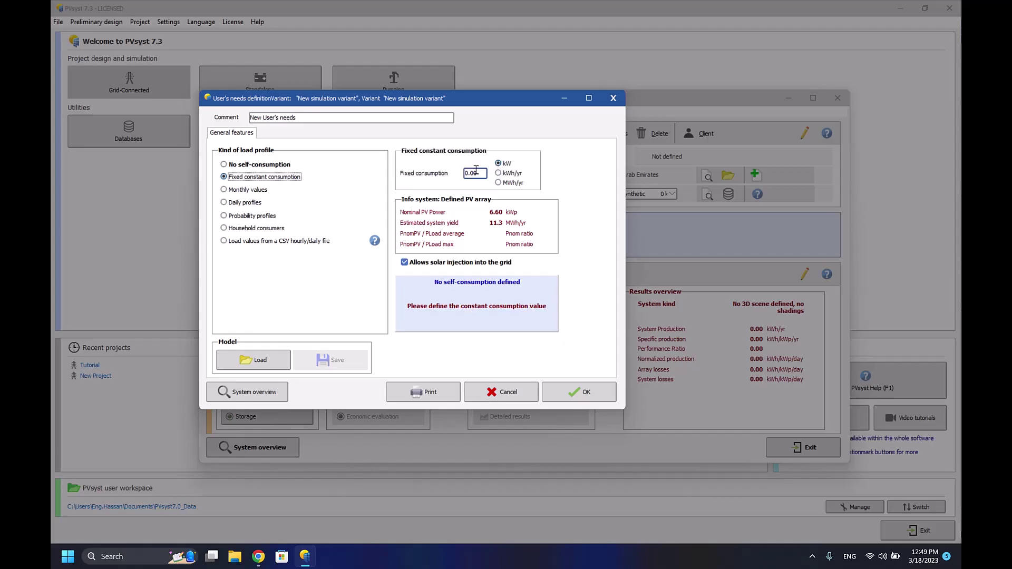
pyautogui.click(467, 173)
pyautogui.write('5')
# Try the daily, probability and CSV file load profiles, then cancel the user's needs changes
pyautogui.click(236, 202)
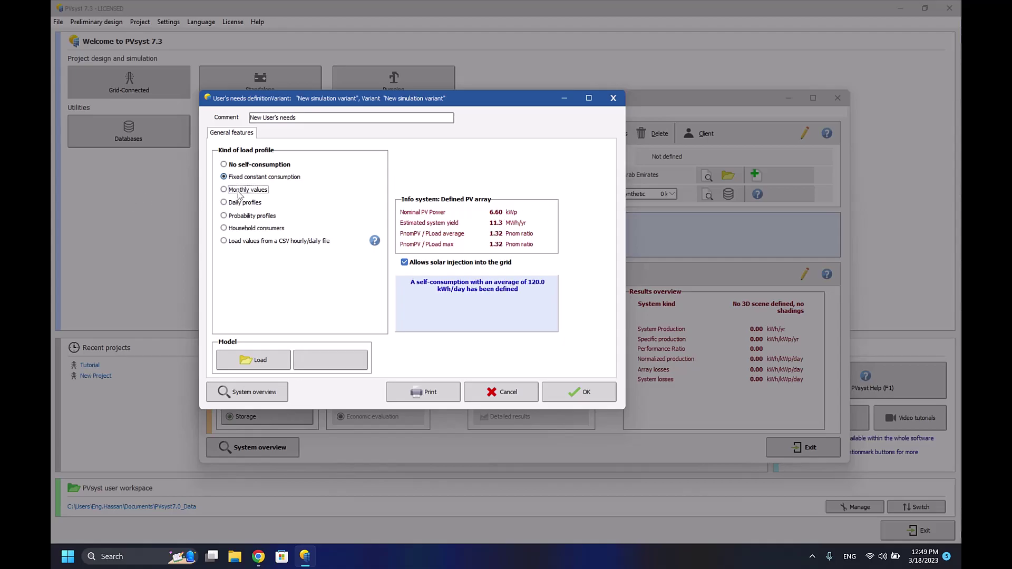
pyautogui.click(258, 216)
pyautogui.click(259, 241)
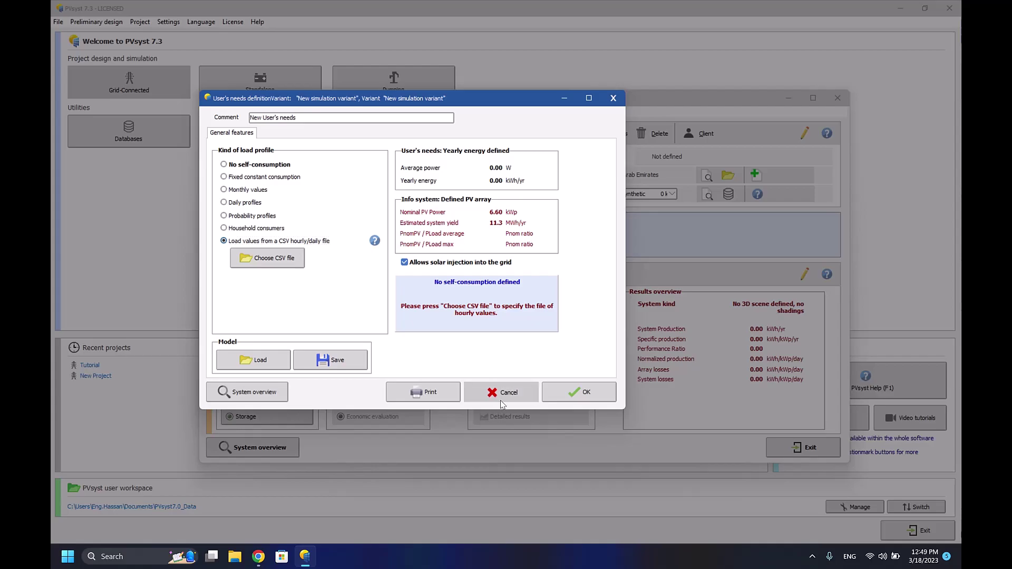
pyautogui.click(530, 392)
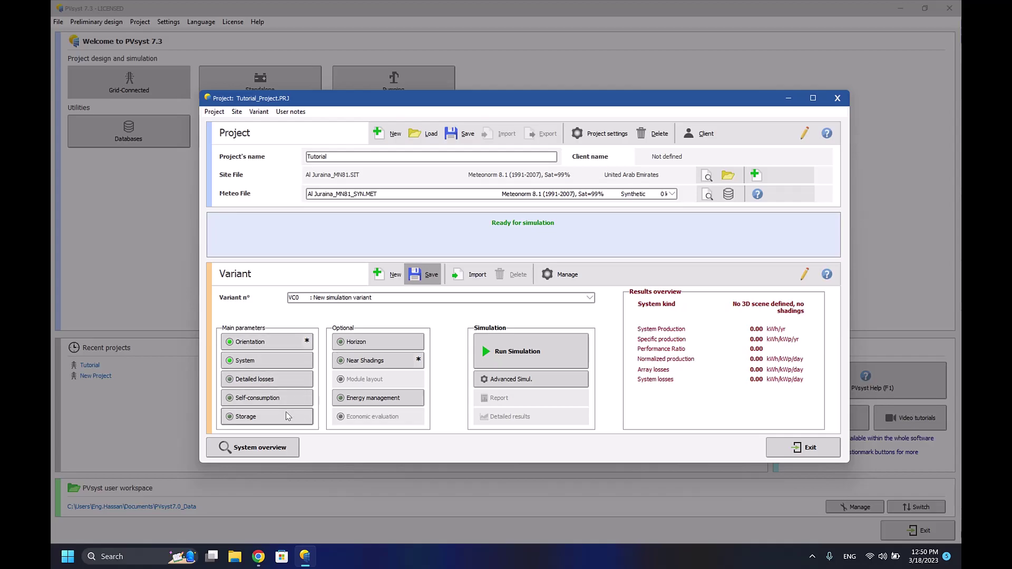
# Simulate the Tutorial project and preview its report: 11482 kWh/year produced, PR 80.72 %
pyautogui.click(519, 357)
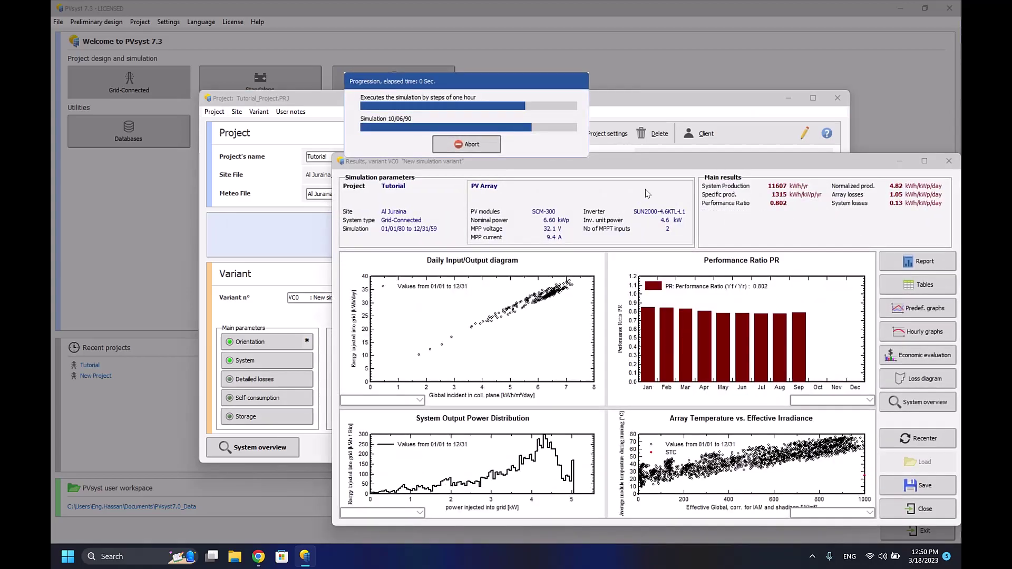
pyautogui.moveTo(671, 167); pyautogui.dragTo(481, 125)
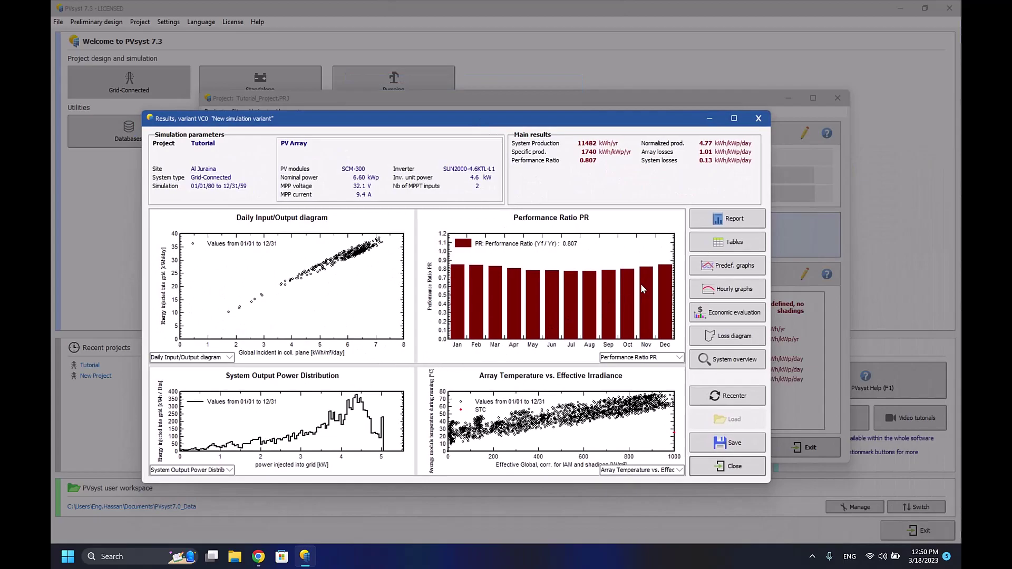
pyautogui.click(730, 218)
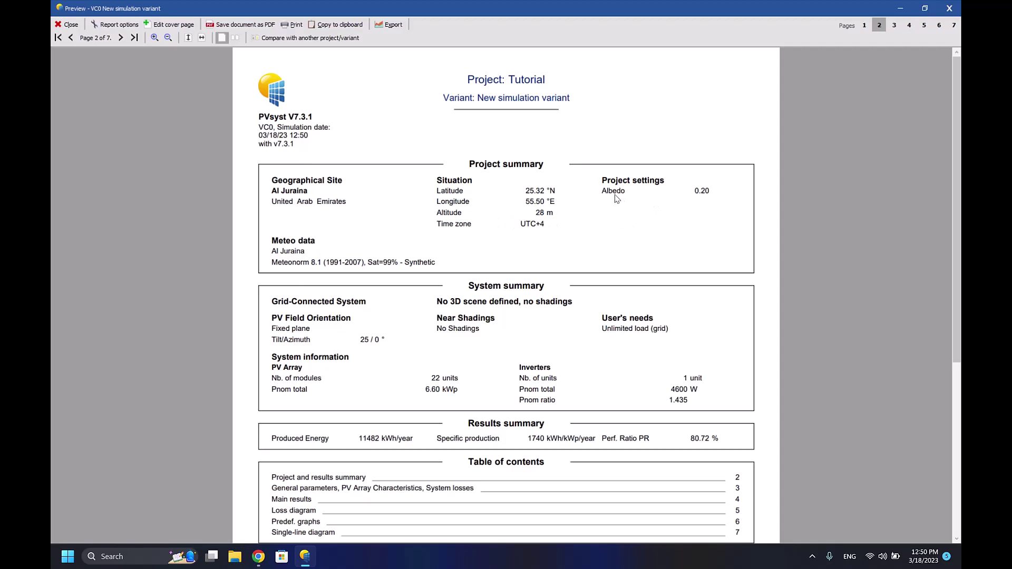
# Scroll the report to page 3: 22 modules in 2 strings of 11, 4.6 kWac inverter
pyautogui.scroll(-3, 616, 199)
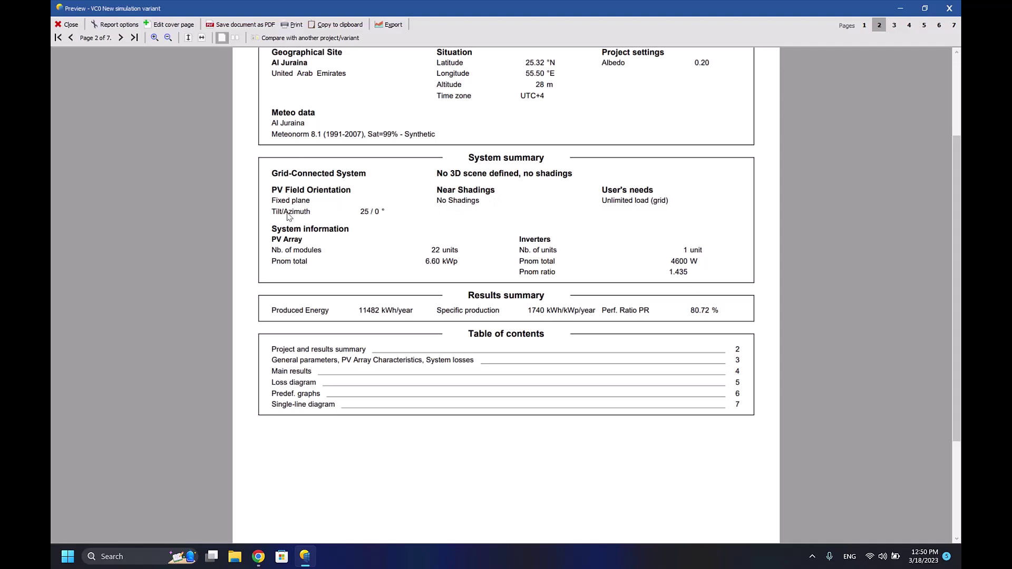
pyautogui.scroll(-10, 487, 230)
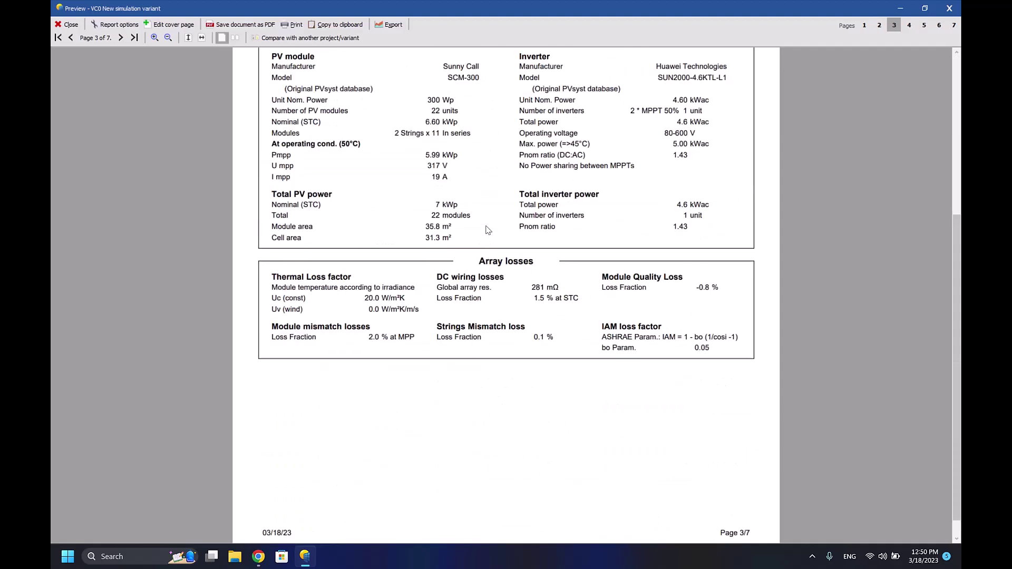
pyautogui.scroll(4, 488, 230)
pyautogui.keyDown('ctrl'); pyautogui.scroll(-1, 487, 230); pyautogui.keyUp('ctrl')
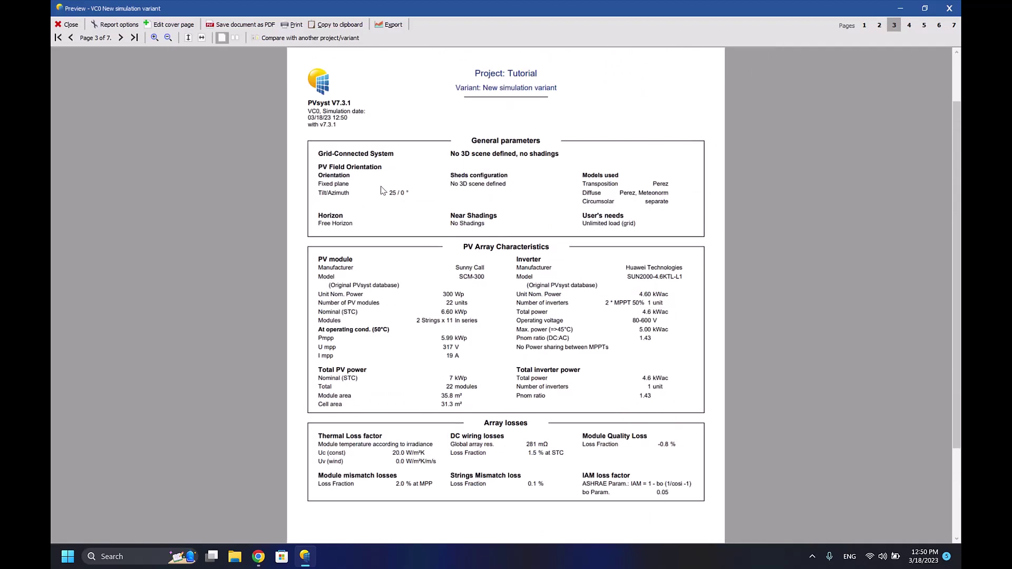
pyautogui.scroll(-1, 407, 184)
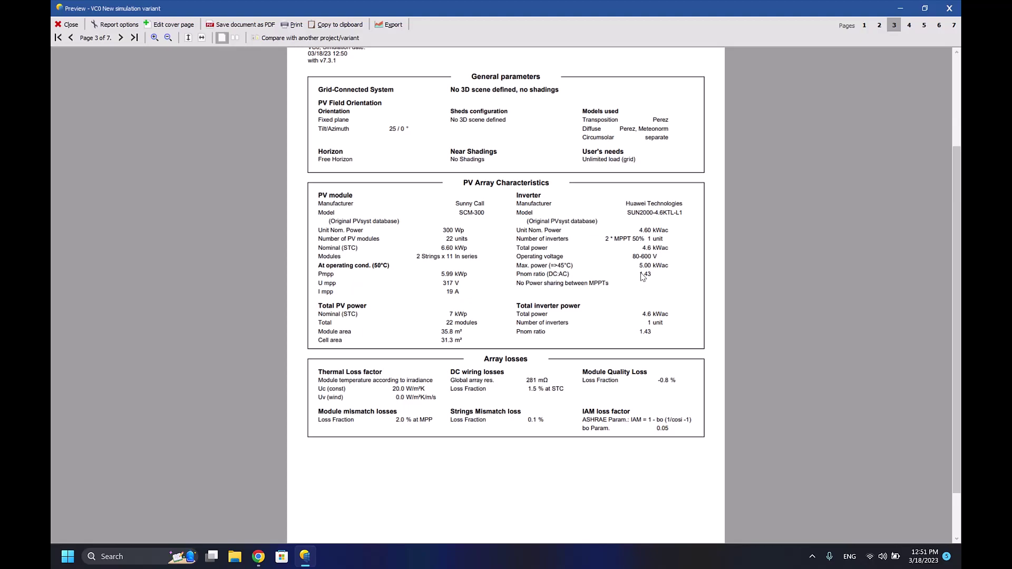
# Scroll through the report's main results pages
pyautogui.scroll(-5, 642, 274)
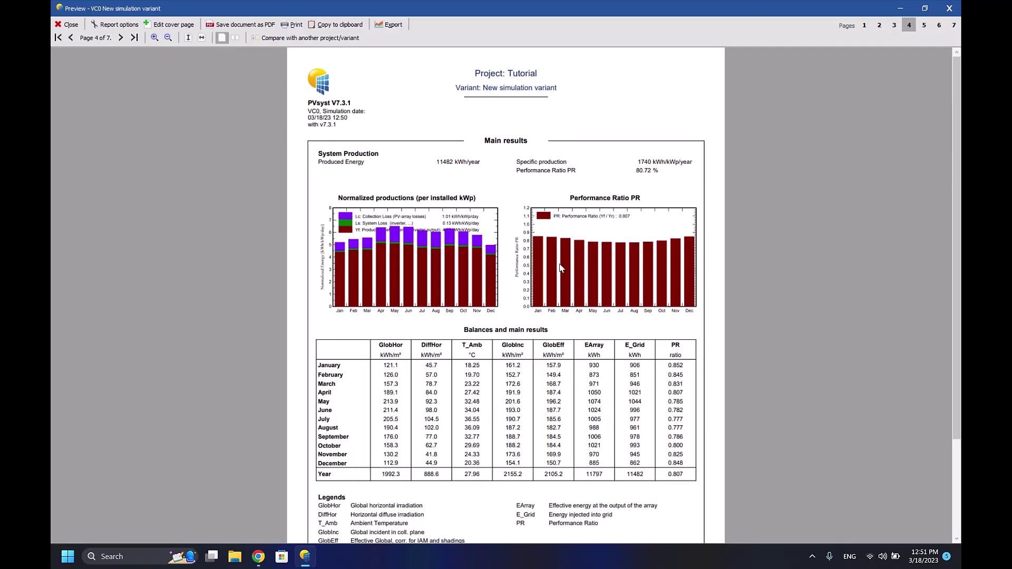
pyautogui.scroll(-1, 562, 267)
pyautogui.scroll(1, 455, 166)
pyautogui.scroll(-10, 486, 185)
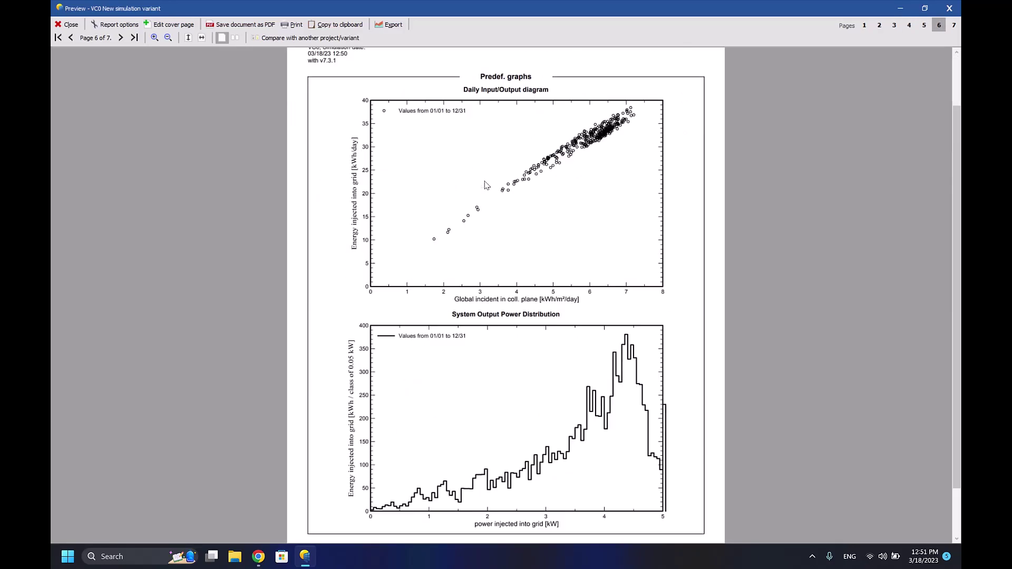
pyautogui.scroll(-1, 486, 185)
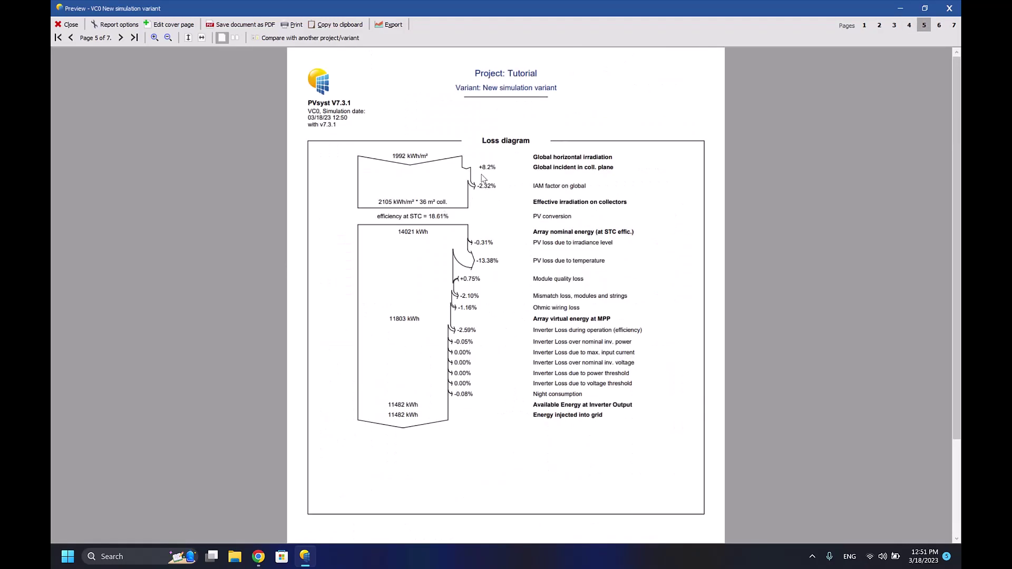
pyautogui.scroll(1, 481, 178)
pyautogui.scroll(-1, 482, 178)
pyautogui.scroll(1, 481, 178)
pyautogui.scroll(-3, 463, 247)
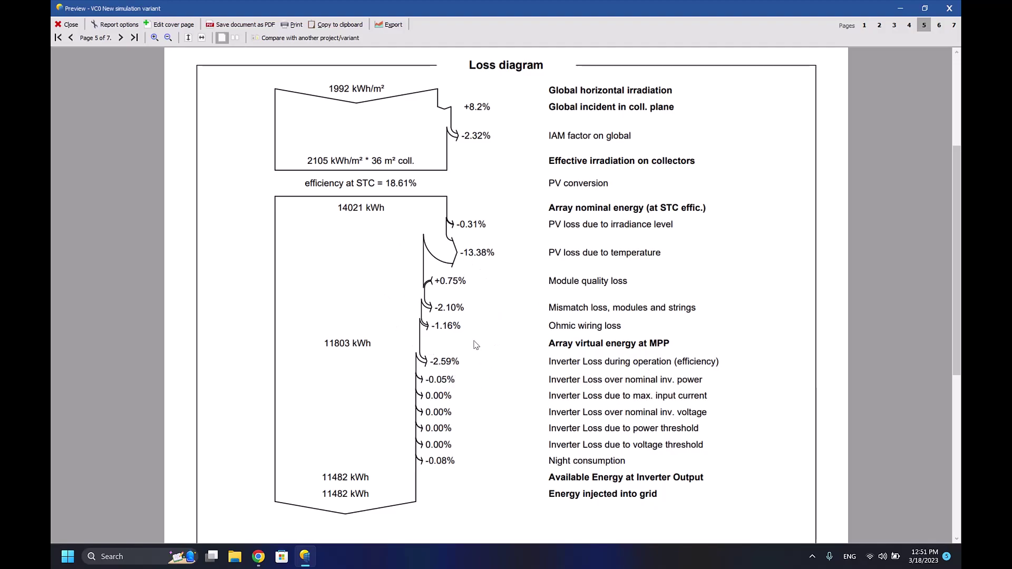
pyautogui.scroll(-1, 475, 346)
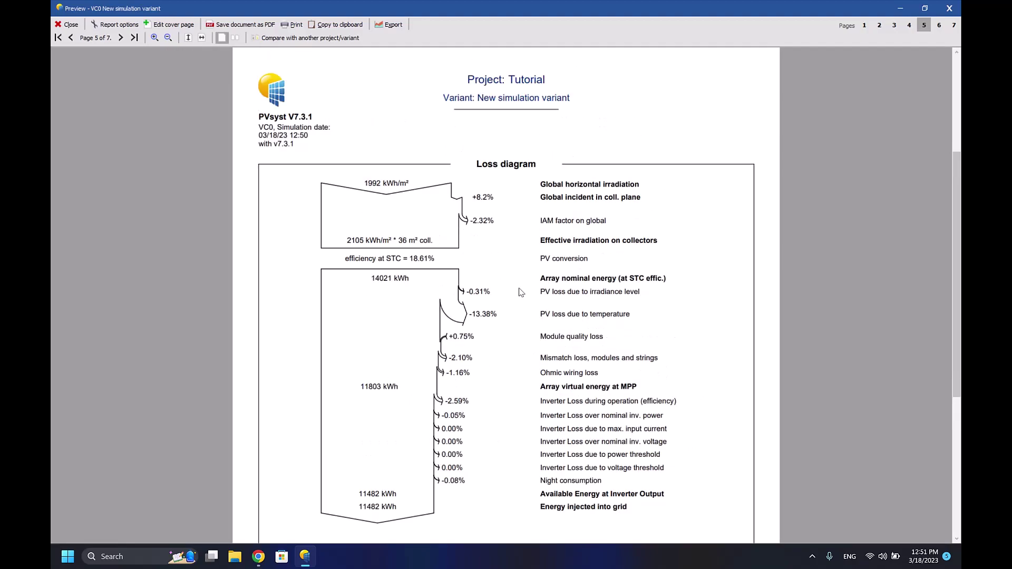
pyautogui.scroll(-2, 516, 296)
pyautogui.scroll(5, 516, 296)
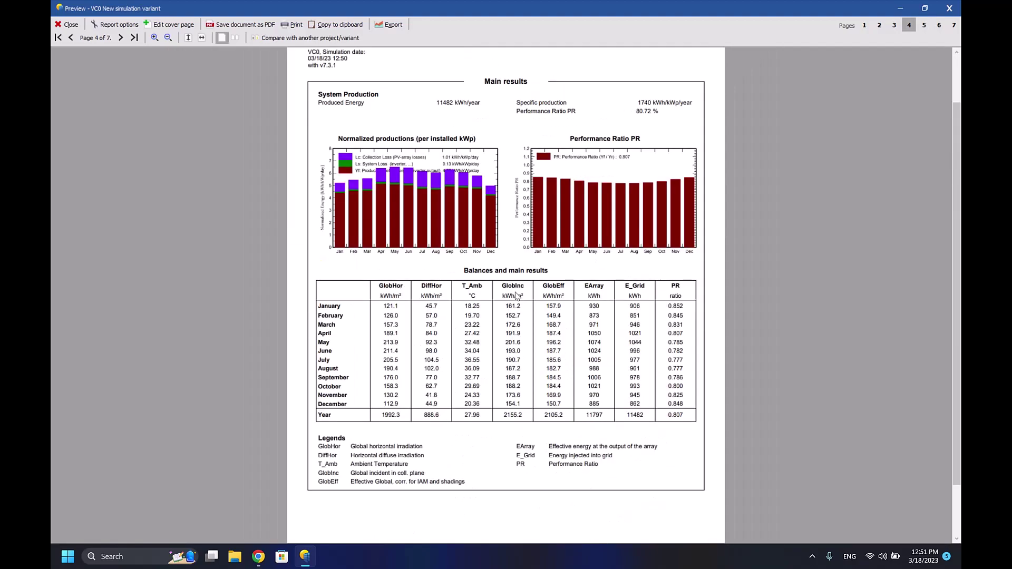
# Compare the loss diagram page with the Main results page
pyautogui.click(924, 24)
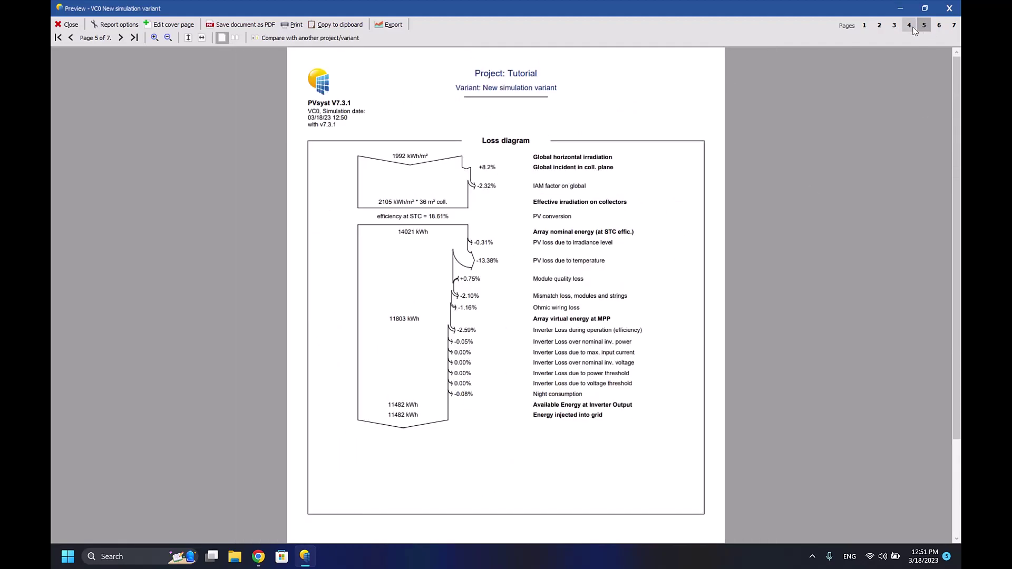
pyautogui.click(909, 25)
pyautogui.scroll(-5, 910, 28)
pyautogui.click(910, 27)
pyautogui.scroll(-5, 912, 28)
pyautogui.scroll(-3, 919, 26)
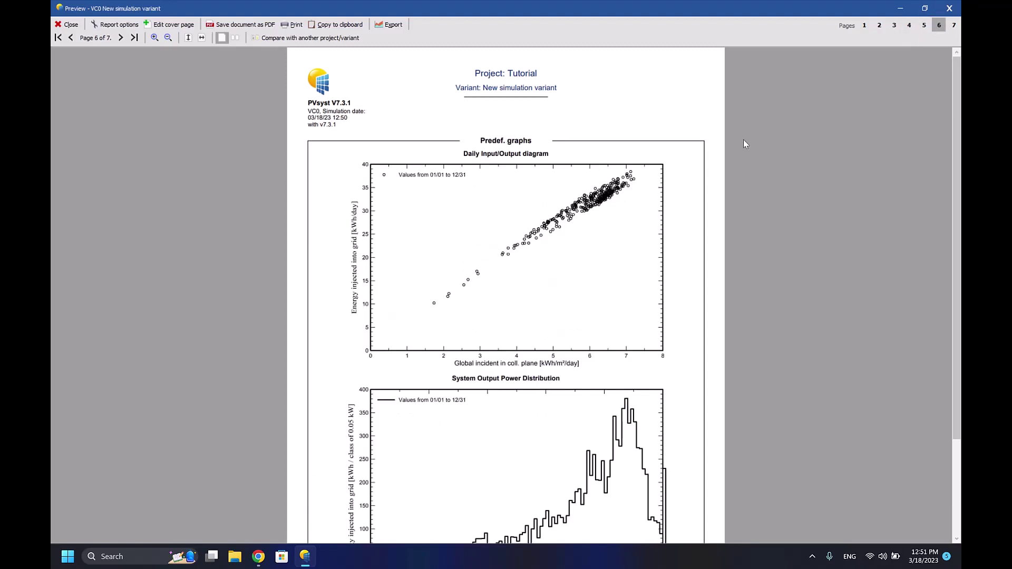
pyautogui.scroll(-3, 743, 140)
pyautogui.scroll(3, 747, 116)
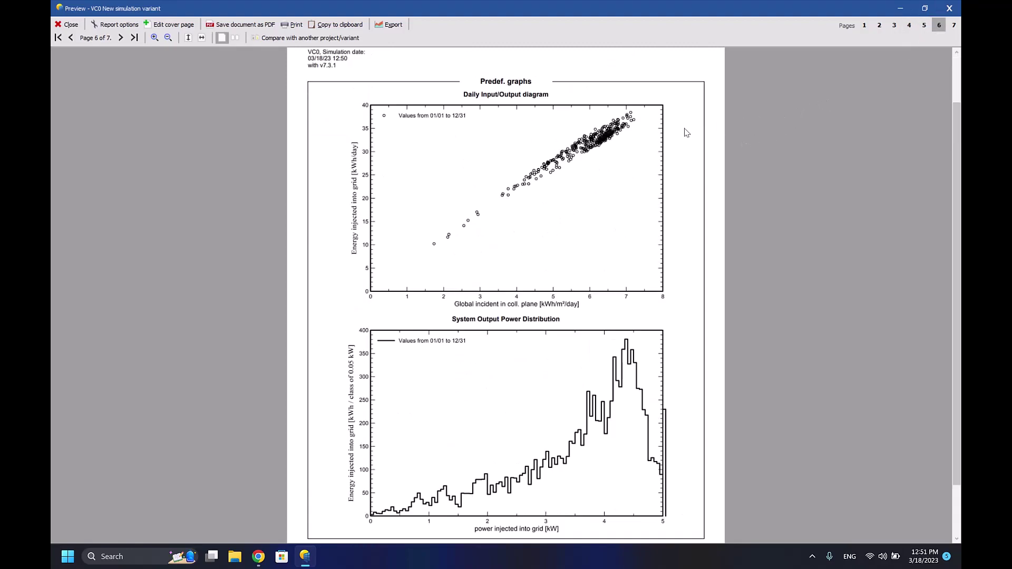
# View the single-line diagram, predefined graphs and loss diagram pages, then close the report preview
pyautogui.click(955, 24)
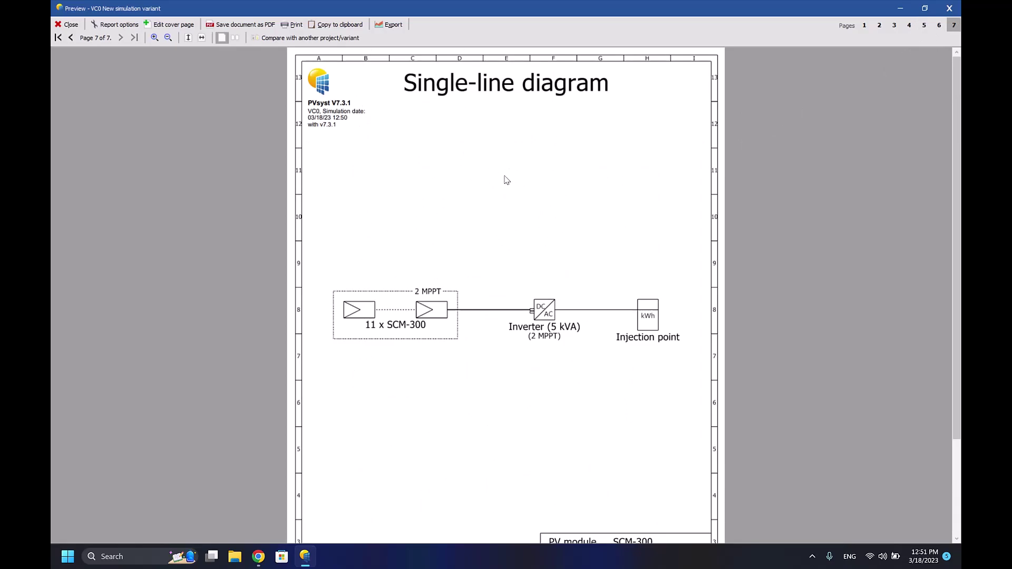
pyautogui.click(936, 26)
pyautogui.click(924, 25)
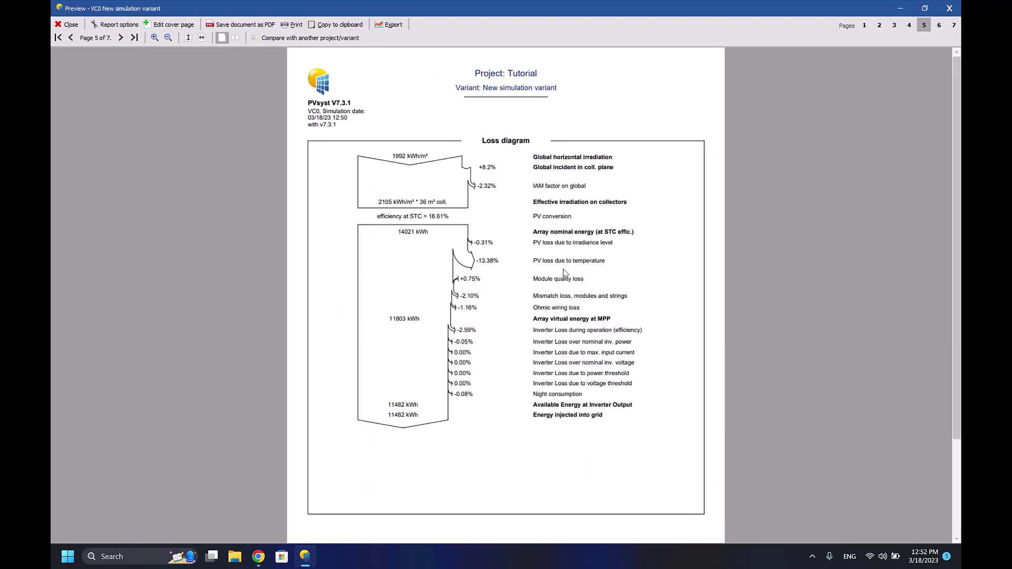
pyautogui.scroll(1, 514, 345)
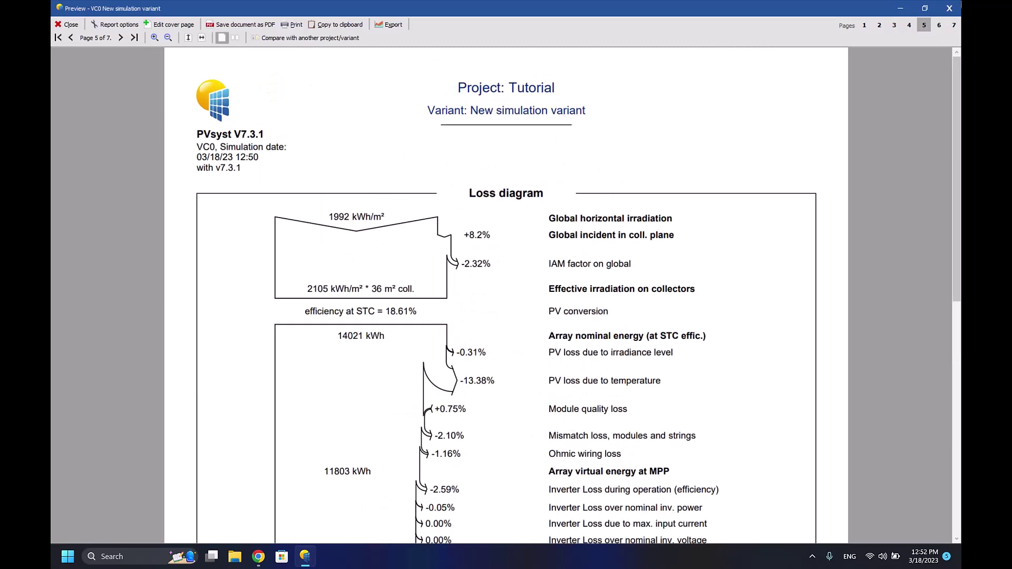
pyautogui.click(948, 8)
# Change the DC ohmic loss fraction at STC from 1.50 % to 2.50 % in the detailed losses
pyautogui.click(758, 116)
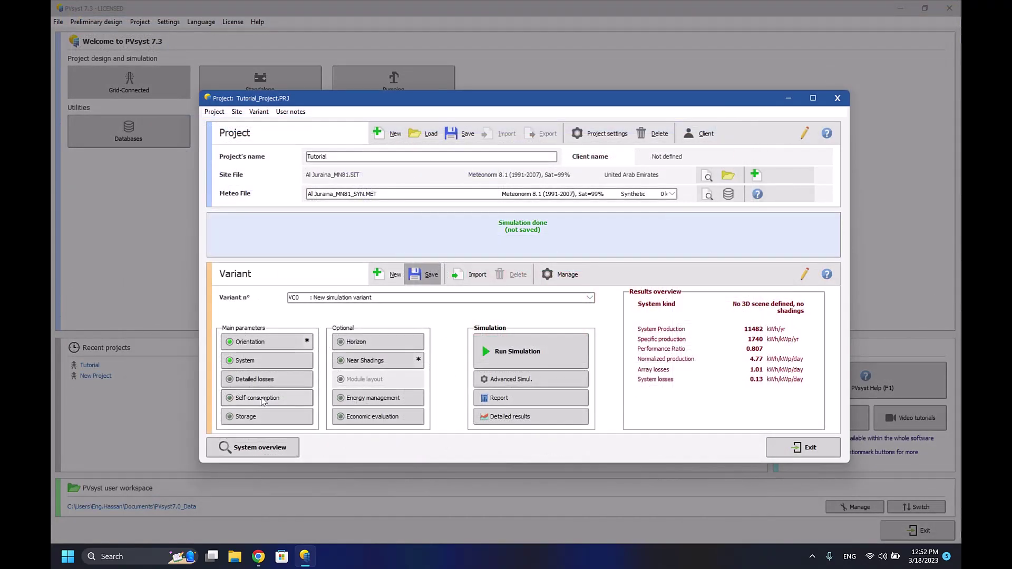
pyautogui.click(262, 380)
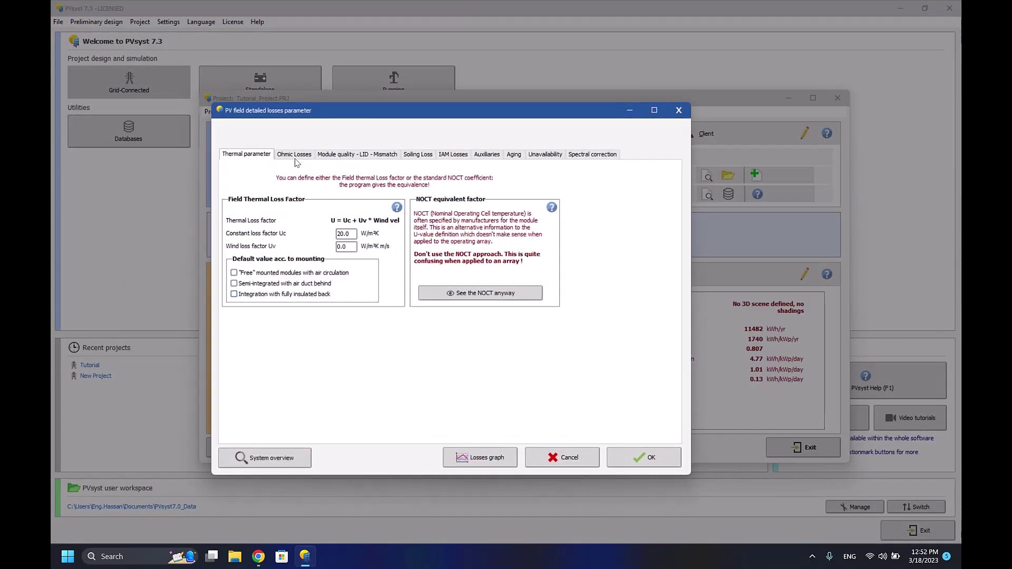
pyautogui.click(295, 156)
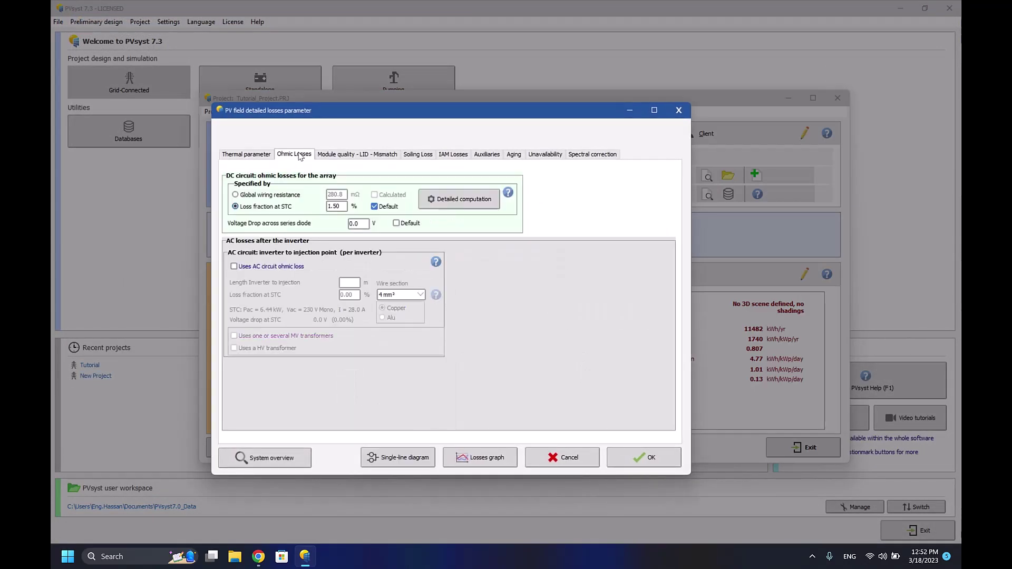
pyautogui.click(333, 207)
pyautogui.moveTo(335, 206); pyautogui.dragTo(330, 207)
pyautogui.write('2')
pyautogui.click(458, 198)
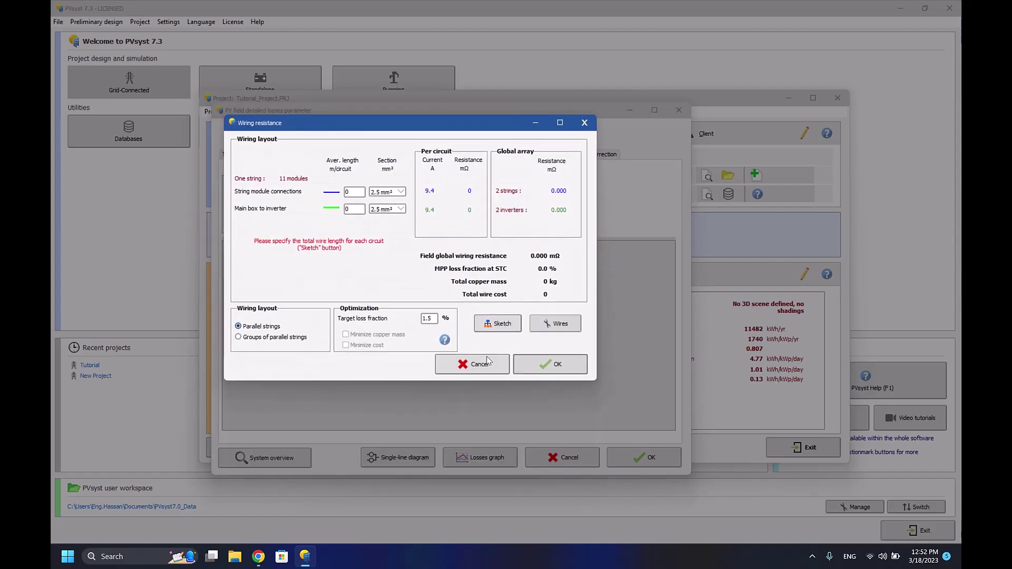
pyautogui.click(546, 365)
# Confirm the losses, rerun the simulation and check the report: 11393 kWh/yr, PR 0.801
pyautogui.click(644, 457)
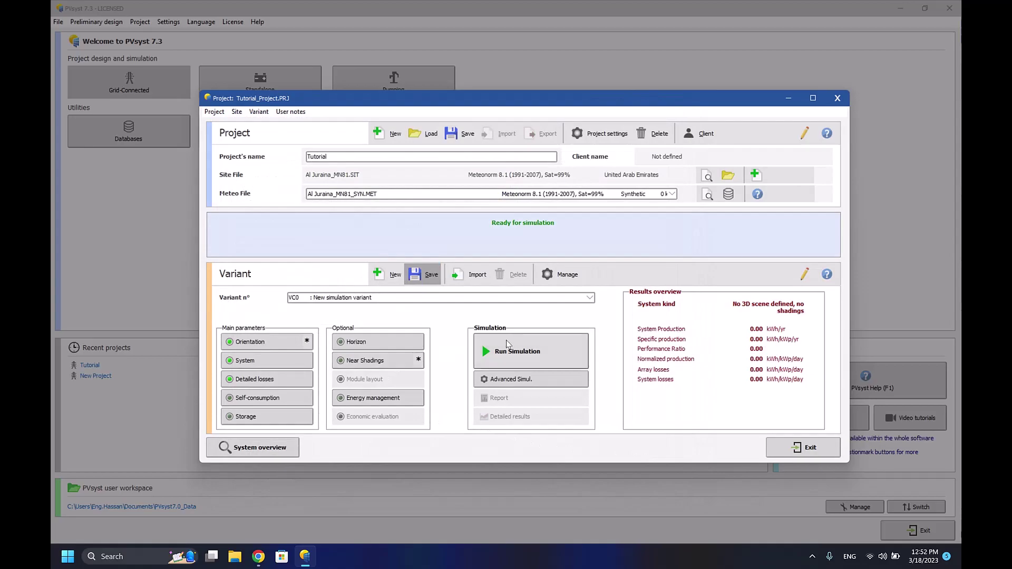
pyautogui.click(485, 350)
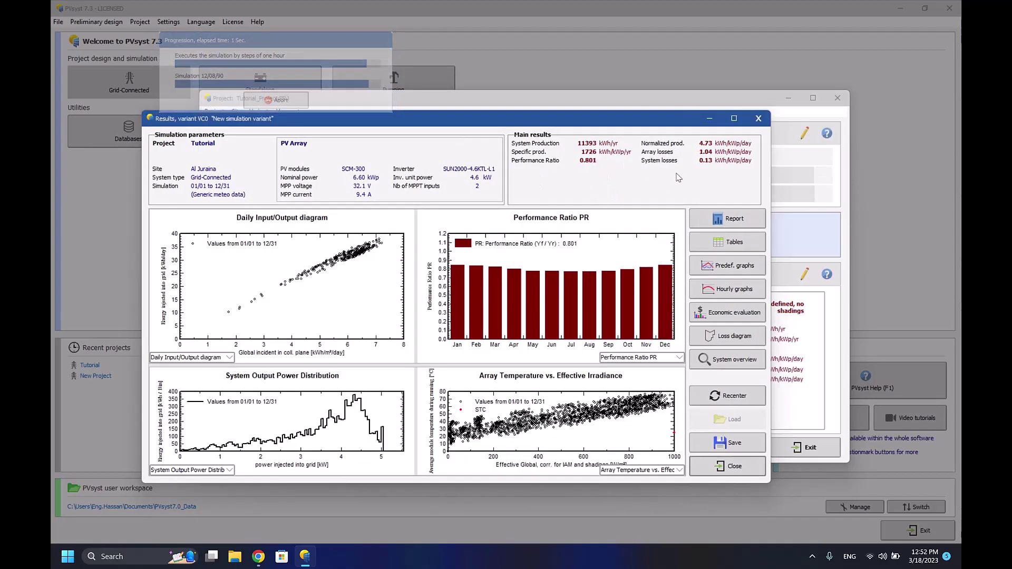
pyautogui.click(738, 221)
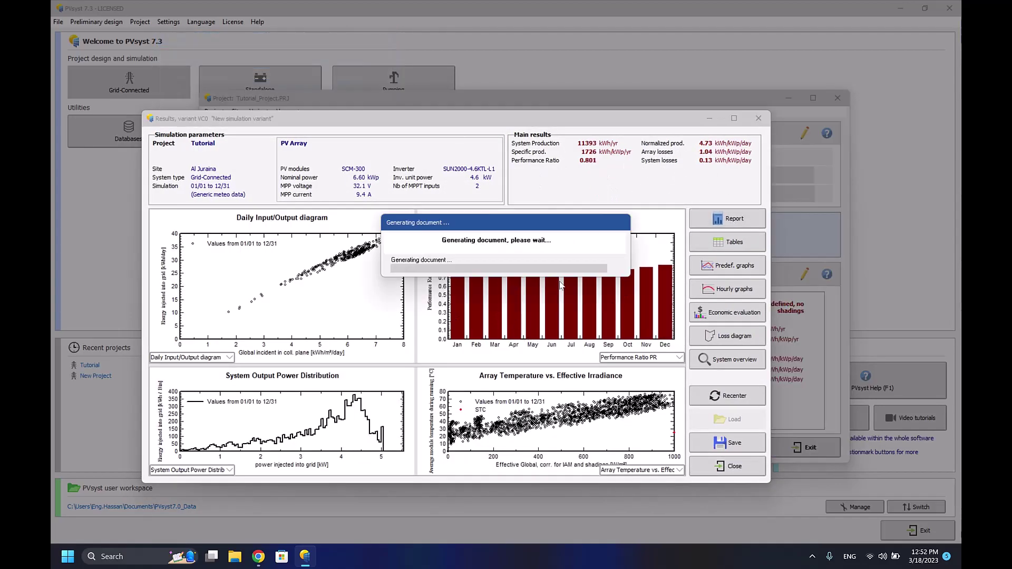
pyautogui.scroll(-4, 549, 278)
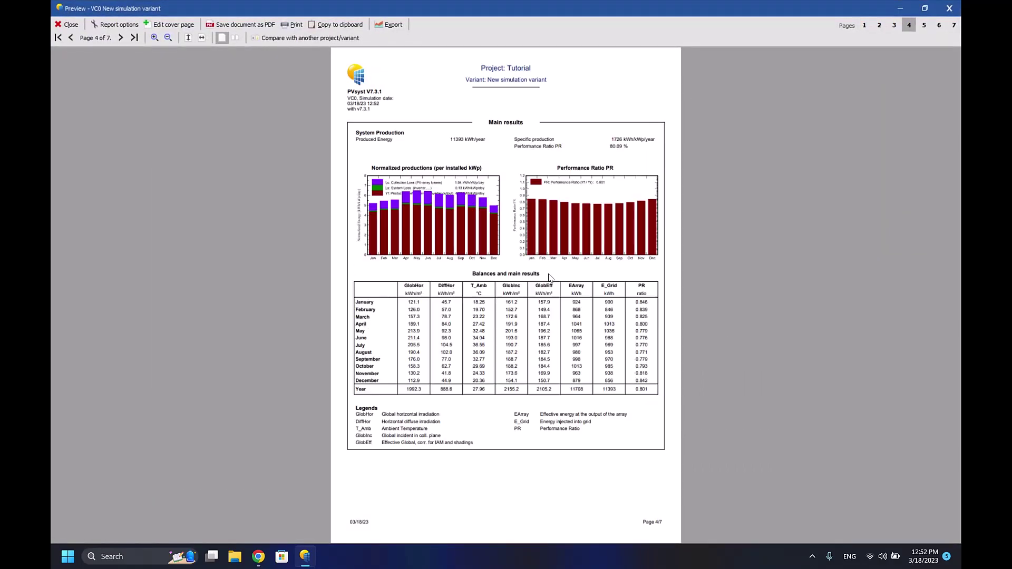
pyautogui.scroll(2, 493, 244)
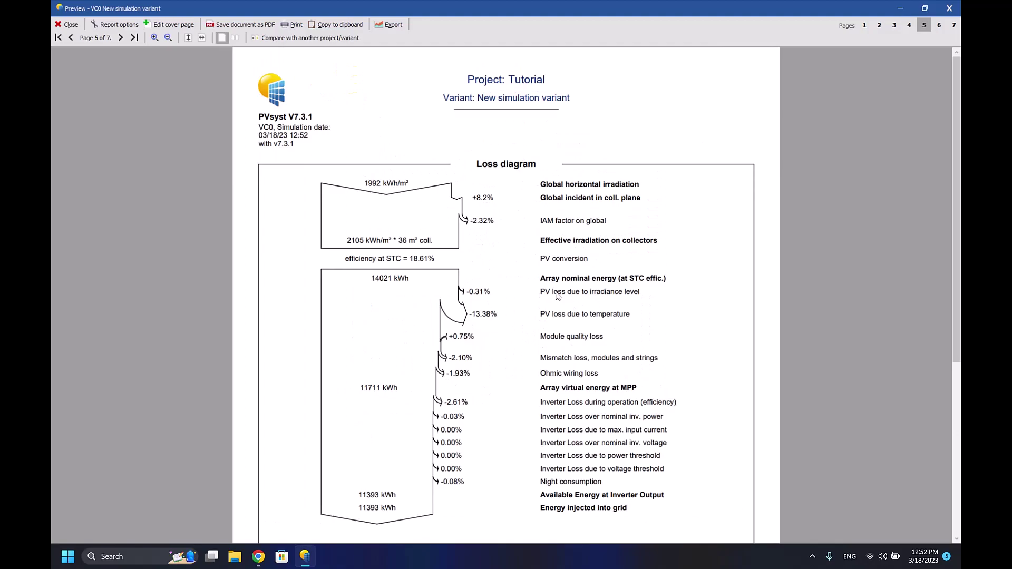
pyautogui.click(947, 8)
# Reconfirm the ohmic losses and rerun, giving 11303 kWh/yr with 2.71 % wiring loss
pyautogui.click(758, 118)
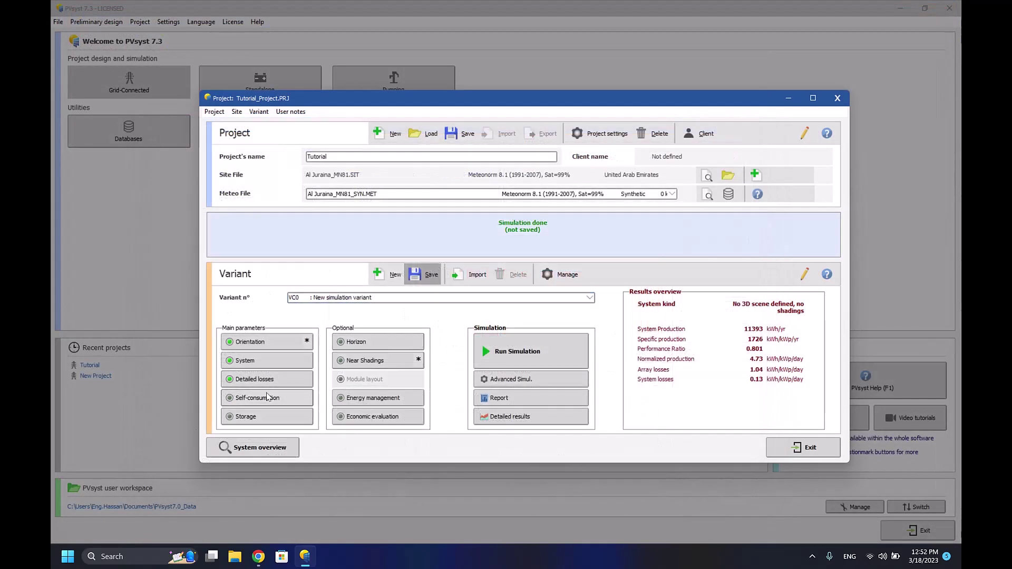
pyautogui.click(255, 379)
pyautogui.click(294, 154)
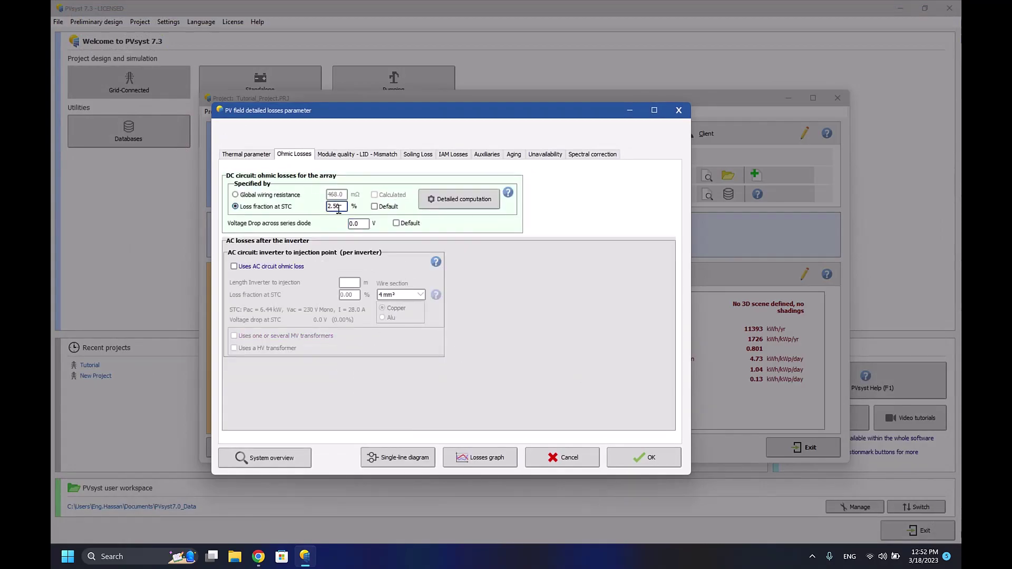
pyautogui.click(627, 457)
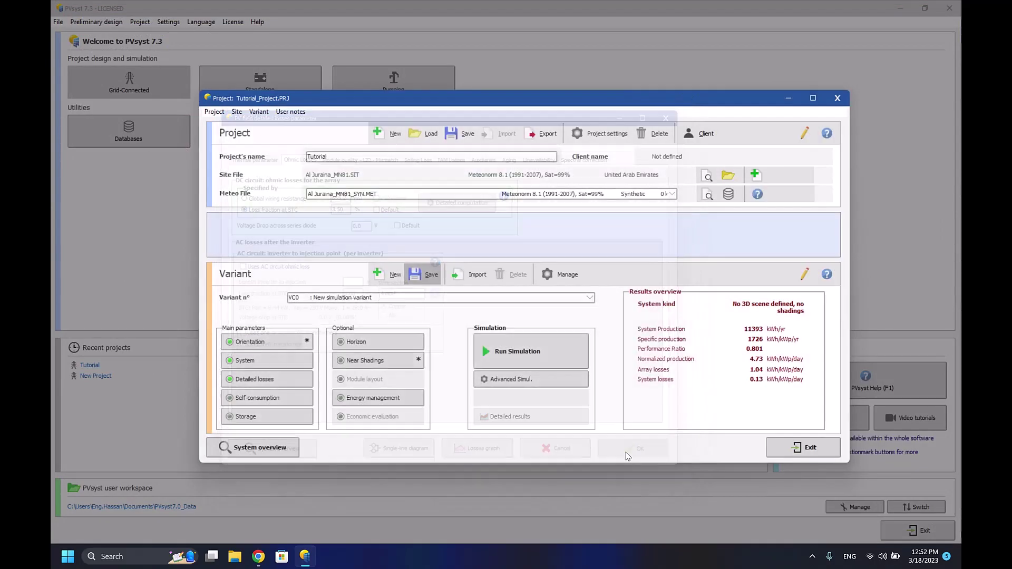
pyautogui.click(548, 359)
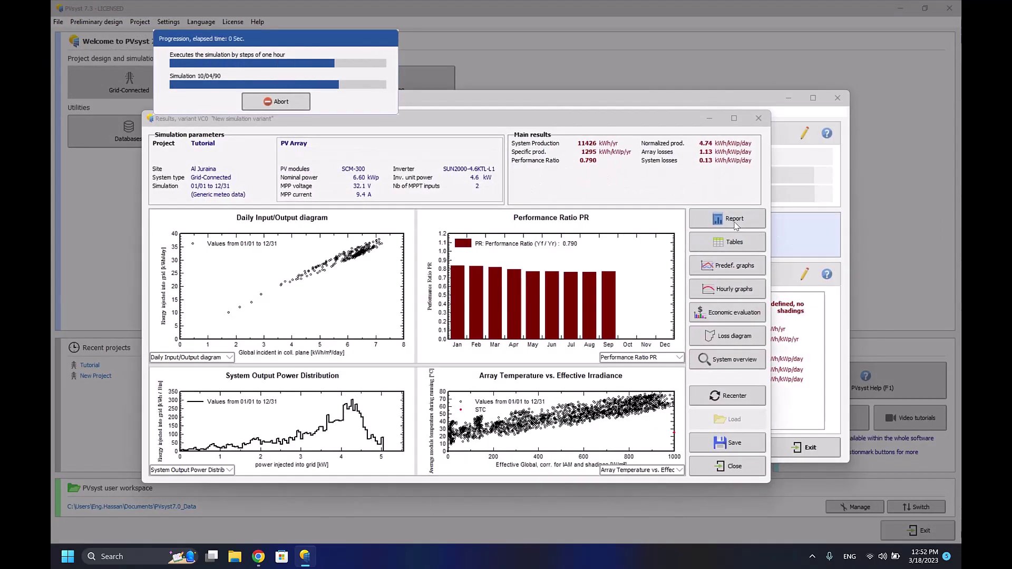
pyautogui.click(728, 226)
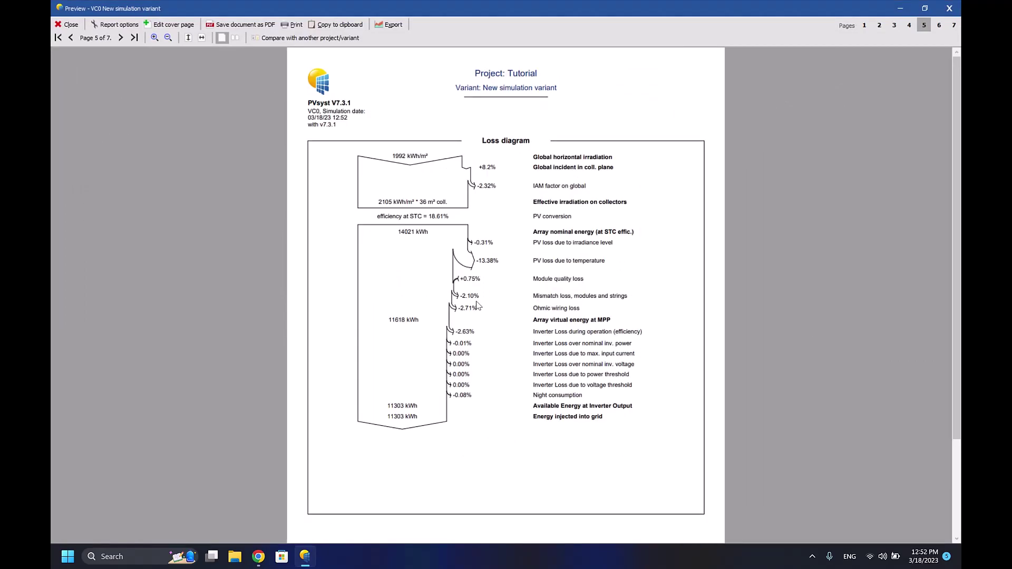
pyautogui.click(948, 8)
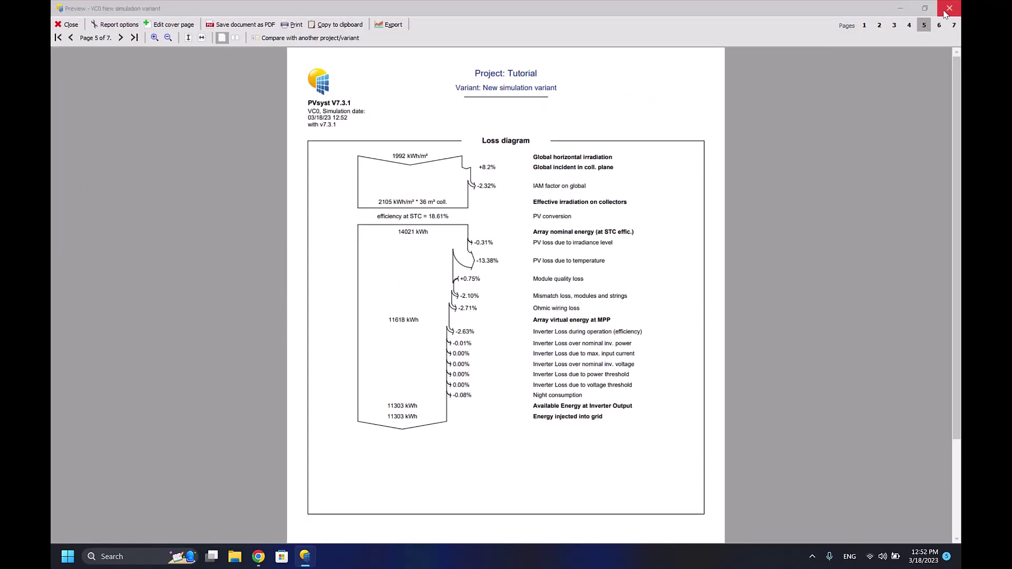
pyautogui.click(757, 118)
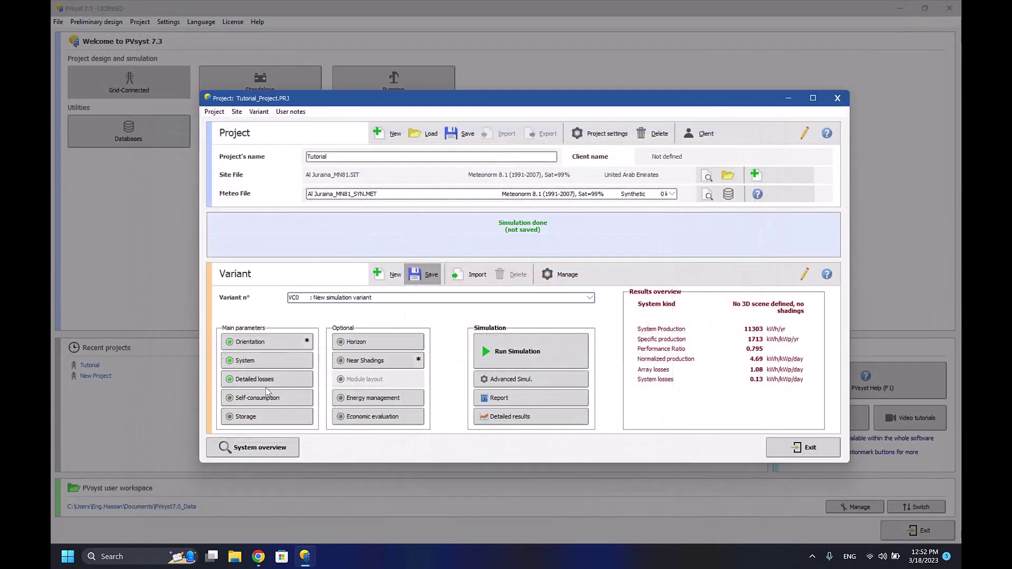
# Edit the constant thermal loss factor Uc on the Thermal parameter page, changing it from 20.0 W/m²K
pyautogui.click(270, 383)
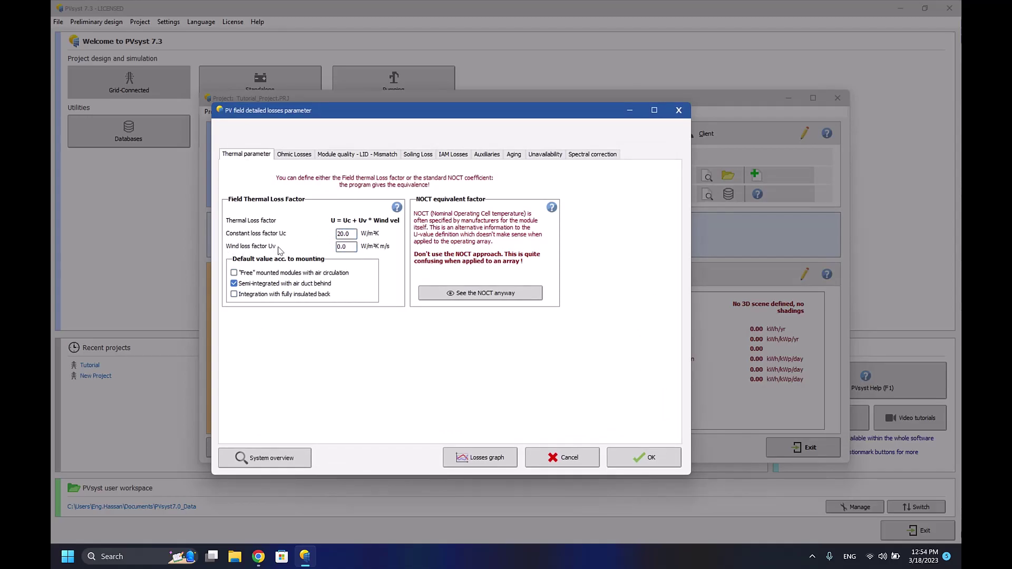
pyautogui.click(351, 236)
pyautogui.click(344, 247)
pyautogui.write('35')
# Try 10 modules in series in the system definition, then discard the trial change
pyautogui.click(628, 458)
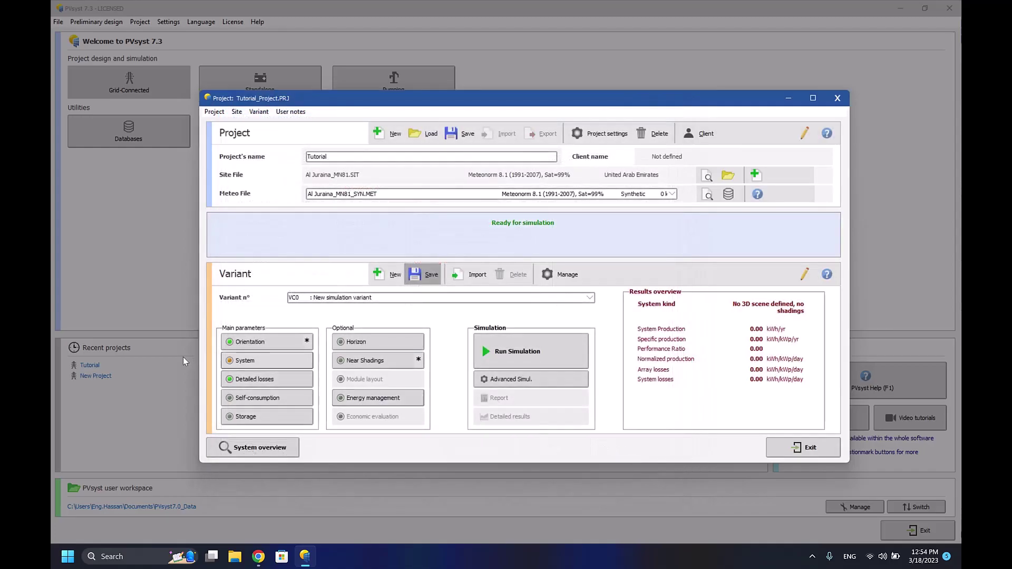
pyautogui.click(243, 361)
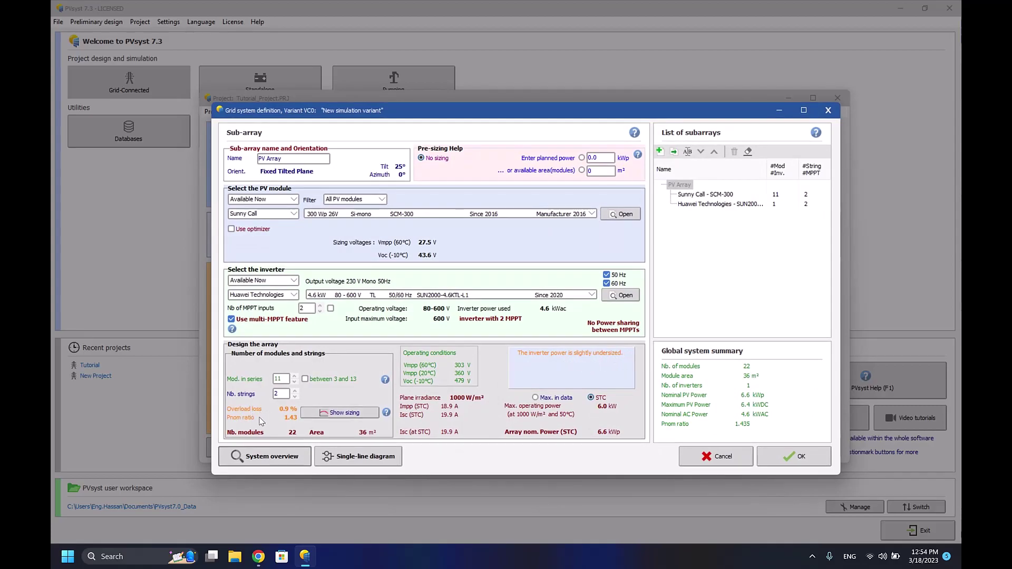
pyautogui.click(295, 382)
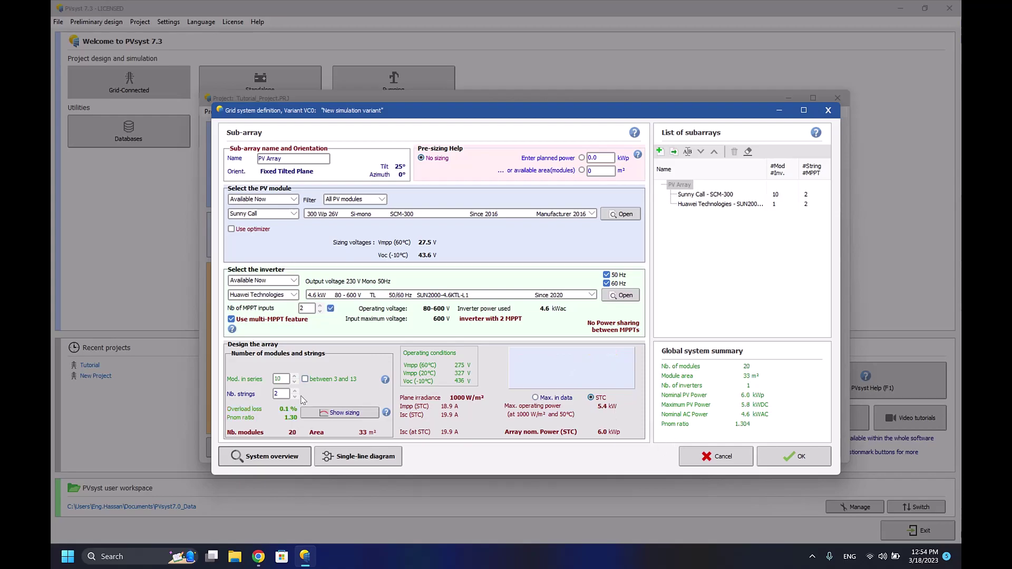
pyautogui.click(716, 457)
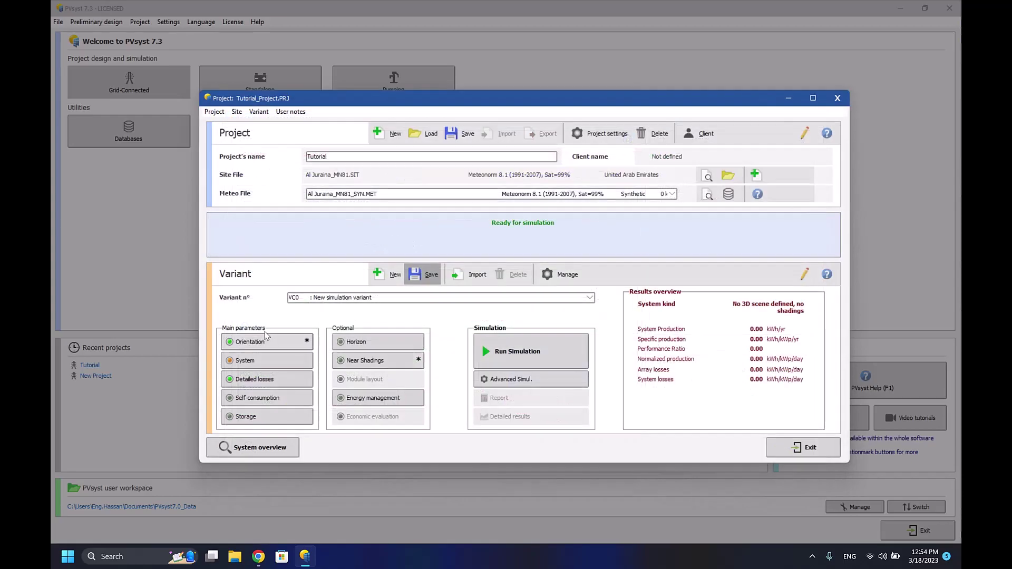
pyautogui.click(264, 363)
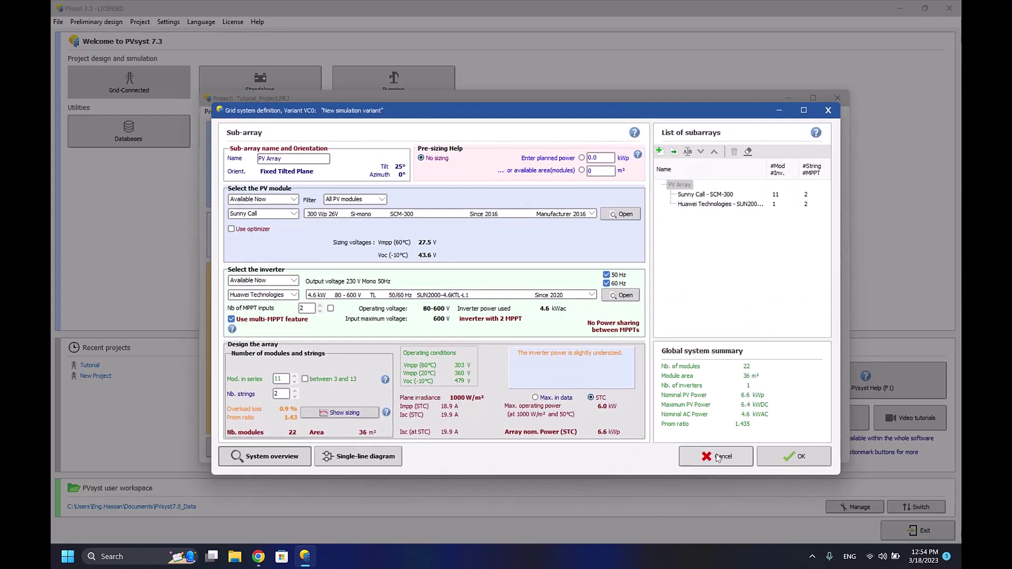
pyautogui.click(716, 454)
# Change the thermal loss factor Uc from 35 to 20 in the detailed losses
pyautogui.click(261, 379)
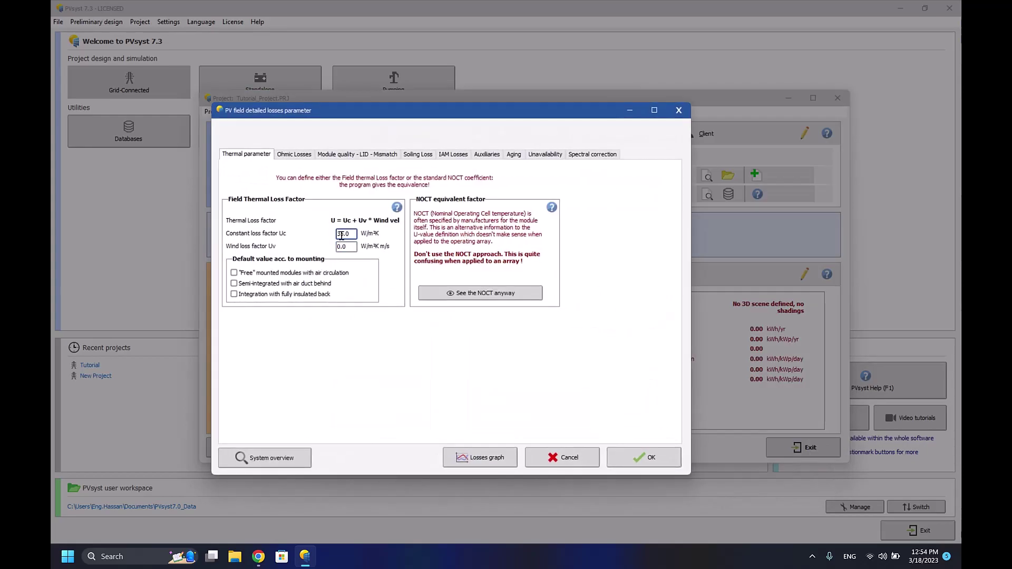
pyautogui.moveTo(341, 235); pyautogui.dragTo(333, 234)
pyautogui.write('20')
pyautogui.click(652, 457)
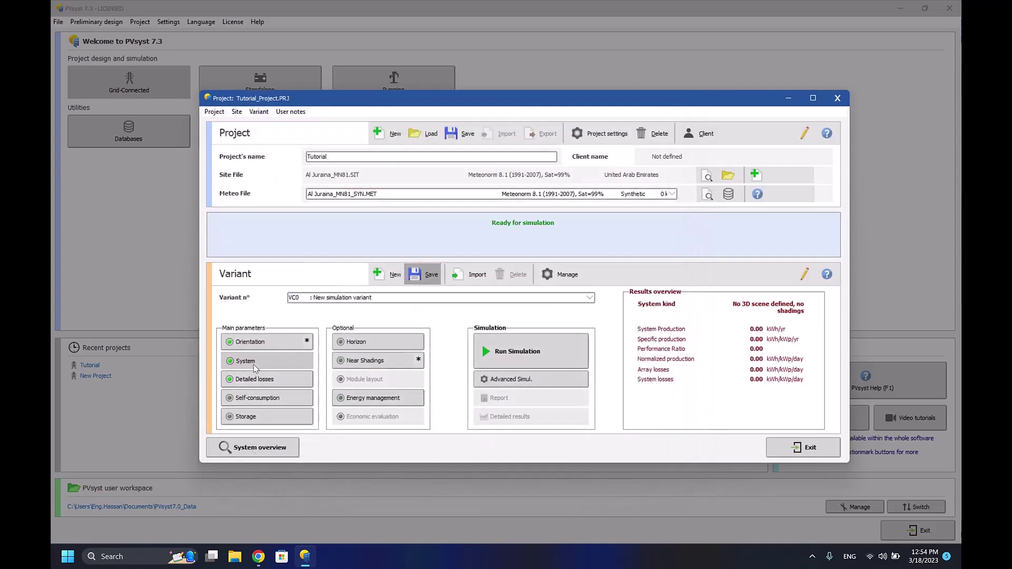
# Accept 12 modules in series (24 modules, 7.2 kWp) despite the undersized inverter warning
pyautogui.click(254, 362)
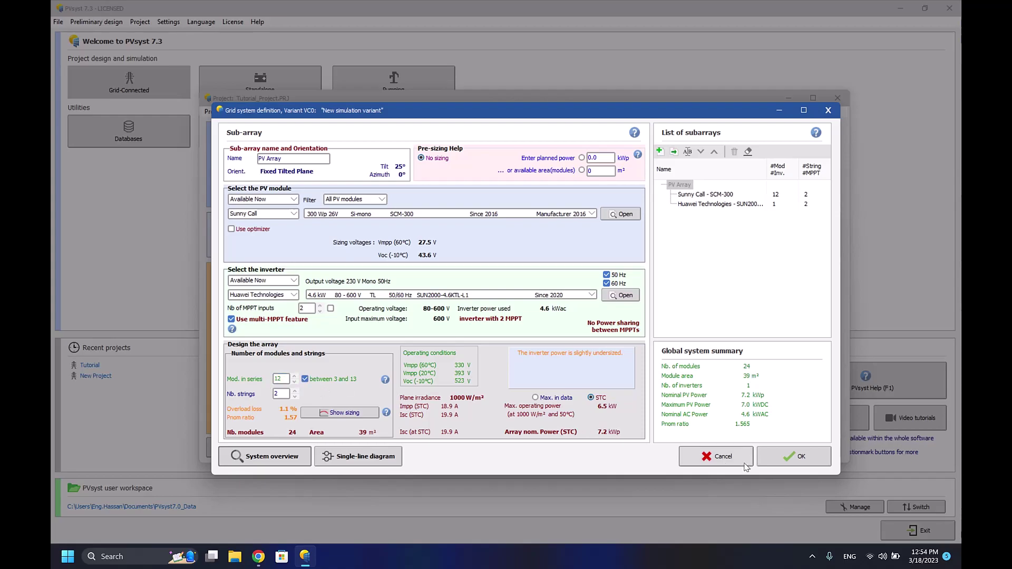
pyautogui.click(775, 463)
pyautogui.click(562, 316)
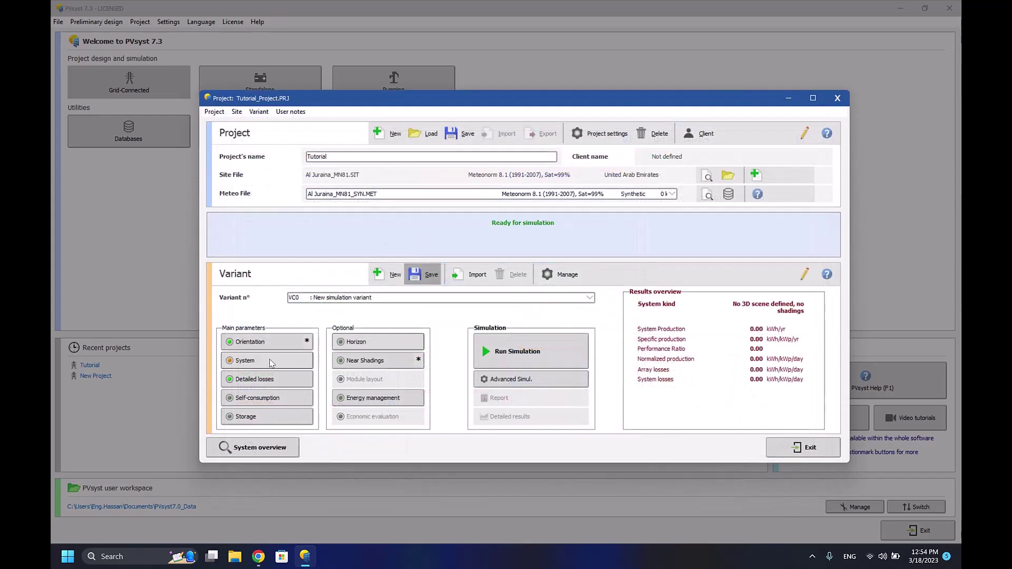
pyautogui.click(269, 379)
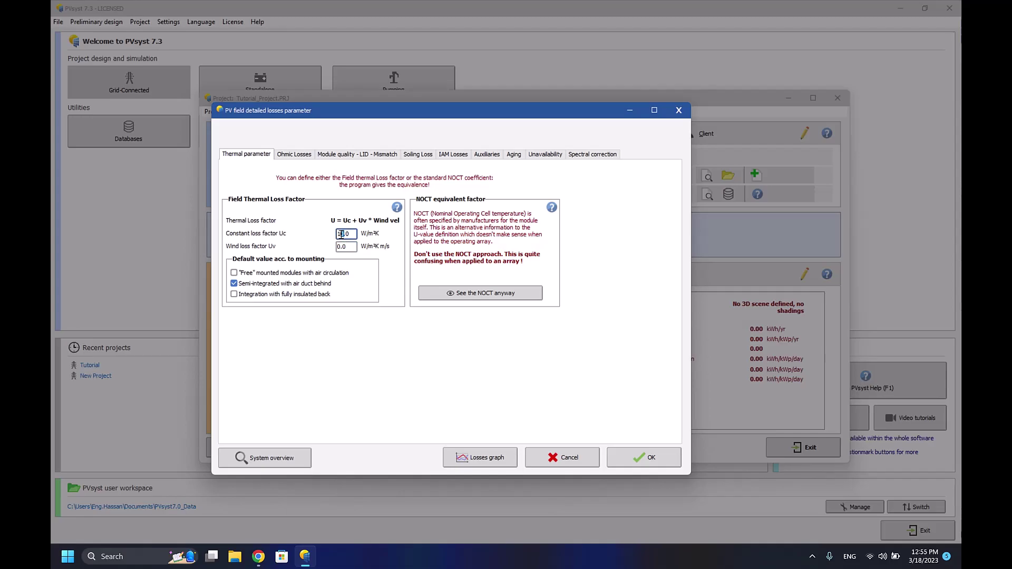
# Confirm the fully insulated back mounting, giving a constant Uc of 15.0
pyautogui.click(643, 456)
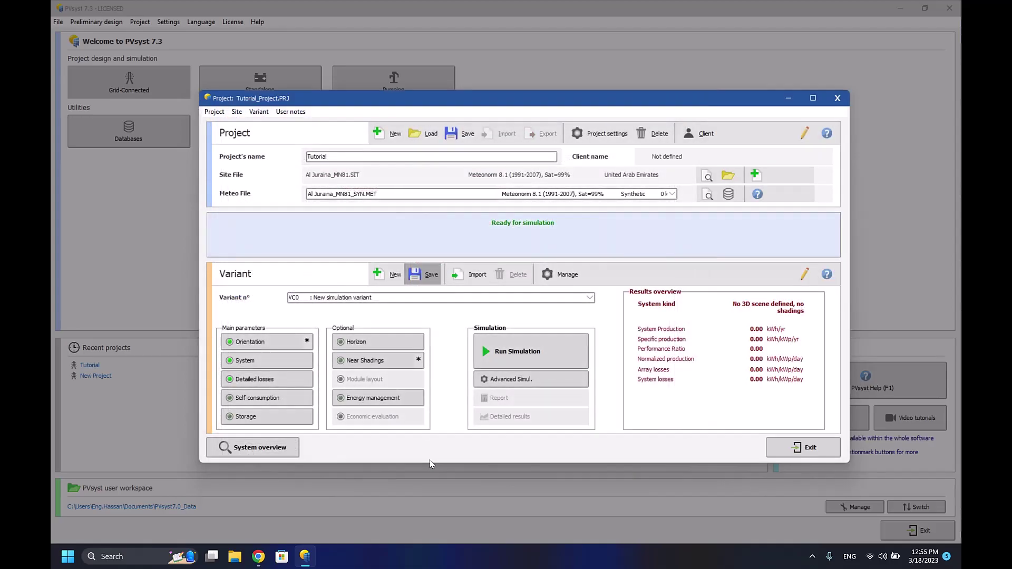
pyautogui.click(269, 379)
pyautogui.click(643, 456)
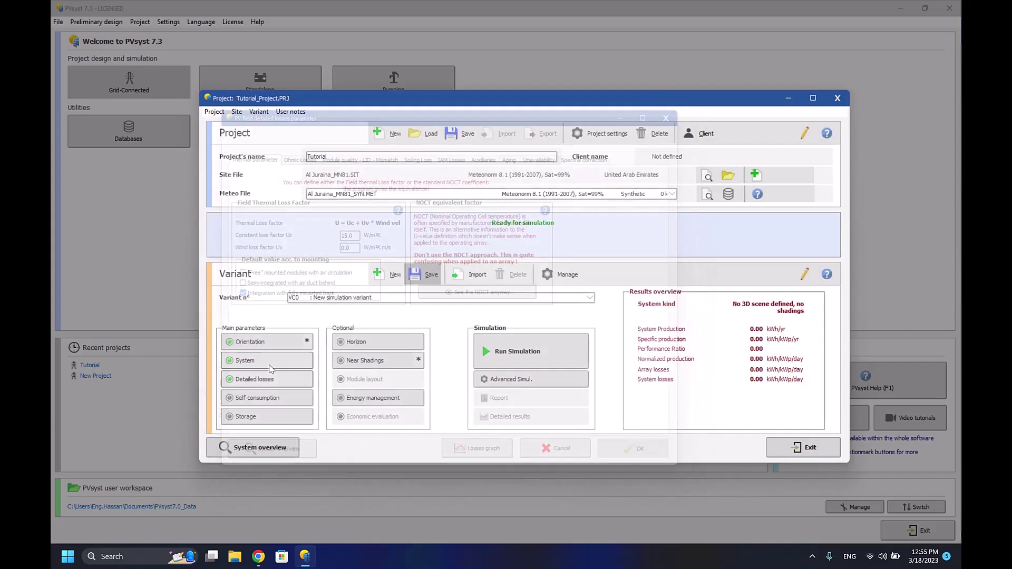
# Review the number of strings and the Uc value, closing both dialogs without changes
pyautogui.click(269, 361)
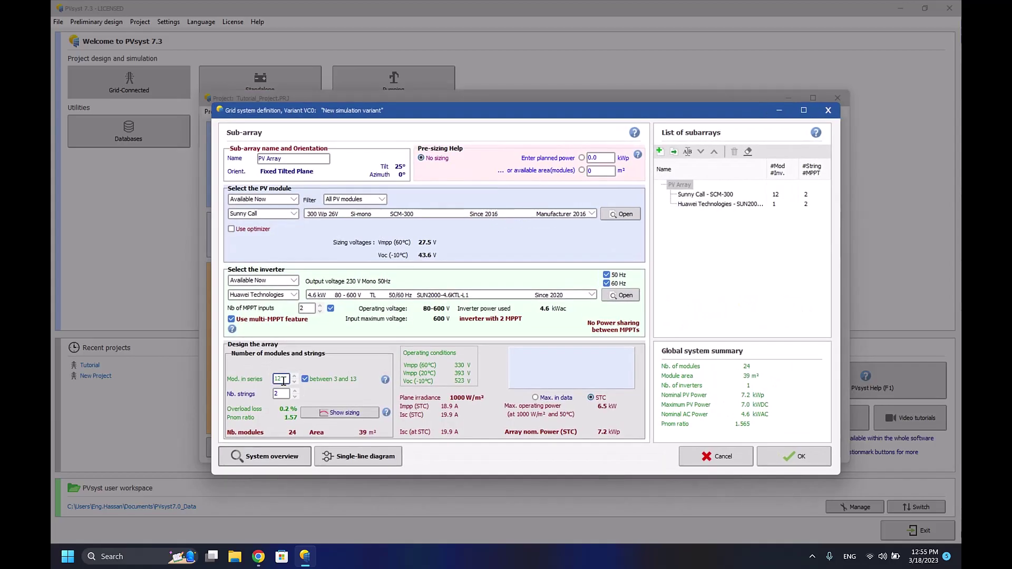
pyautogui.click(284, 394)
pyautogui.click(724, 460)
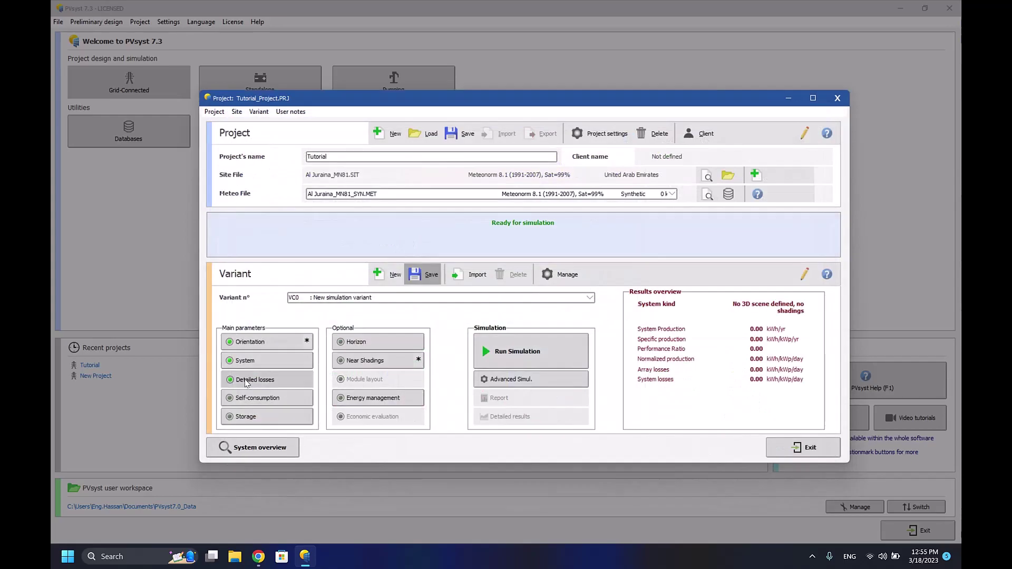
pyautogui.click(267, 380)
pyautogui.click(344, 235)
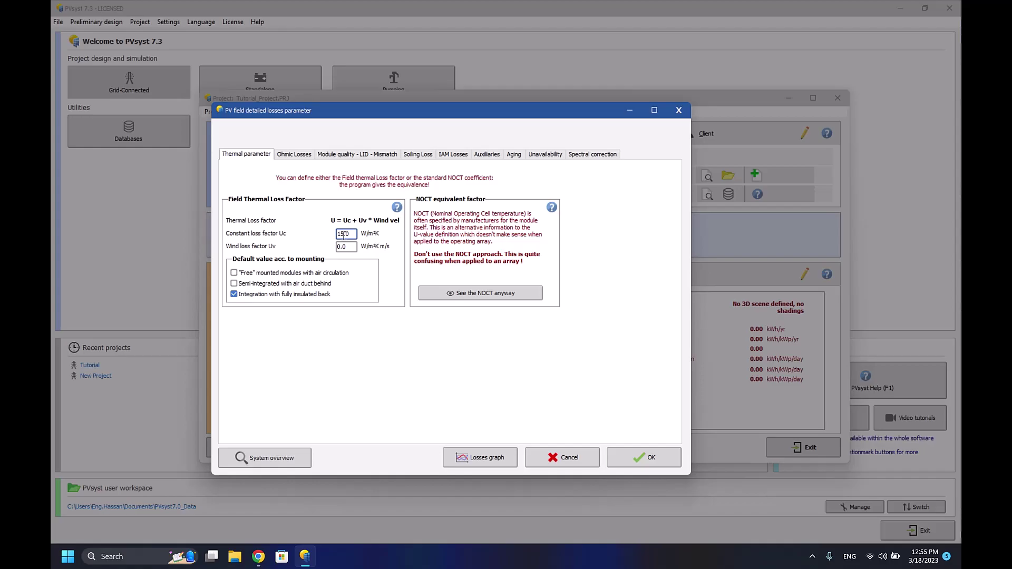
pyautogui.click(546, 456)
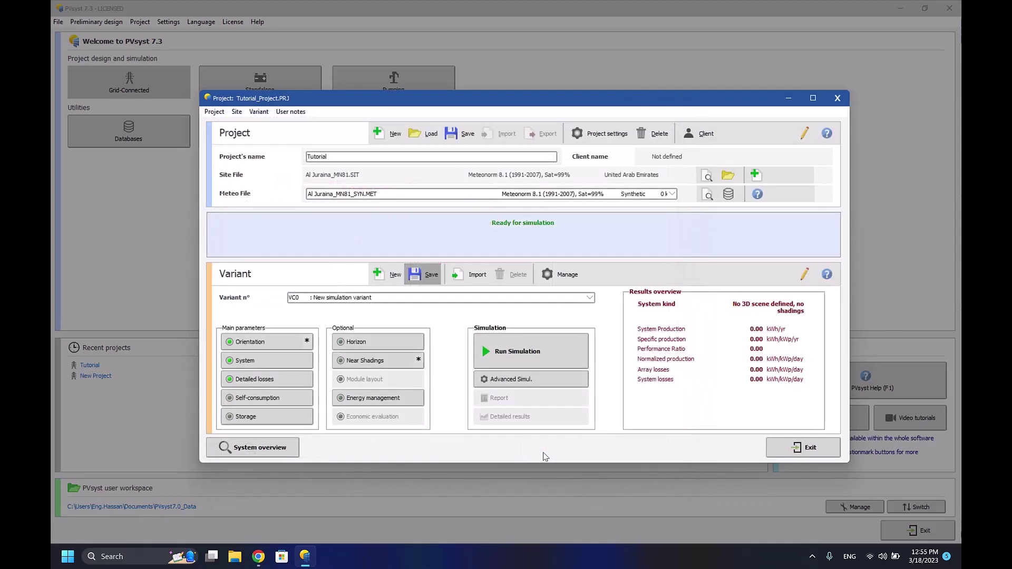
# Check energy management without changes, then run the simulation and generate its report
pyautogui.click(402, 396)
pyautogui.moveTo(397, 112)
pyautogui.mouseDown()
pyautogui.moveTo(671, 145)
pyautogui.moveTo(617, 158)
pyautogui.mouseUp()
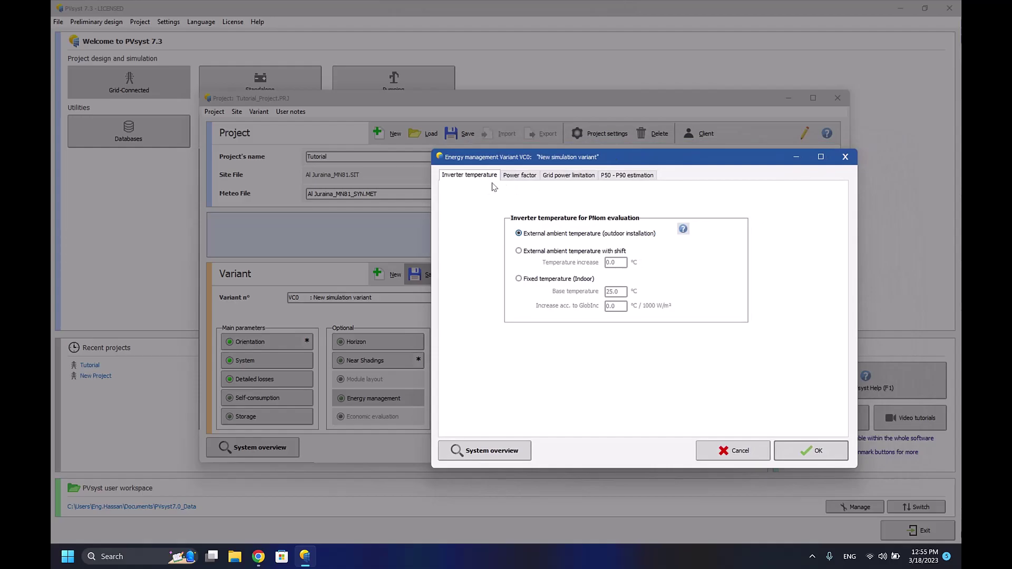
pyautogui.click(752, 450)
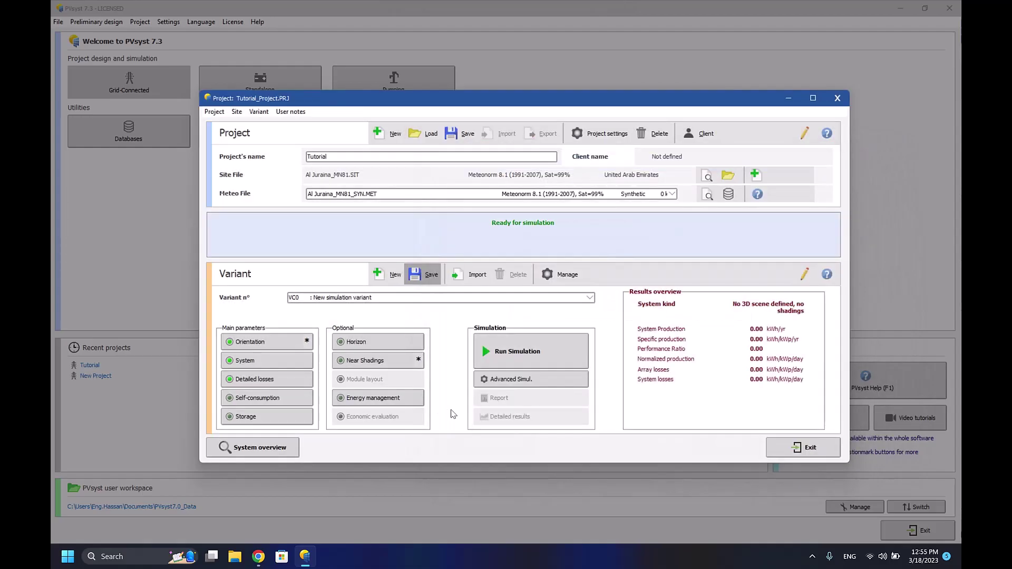
pyautogui.click(504, 345)
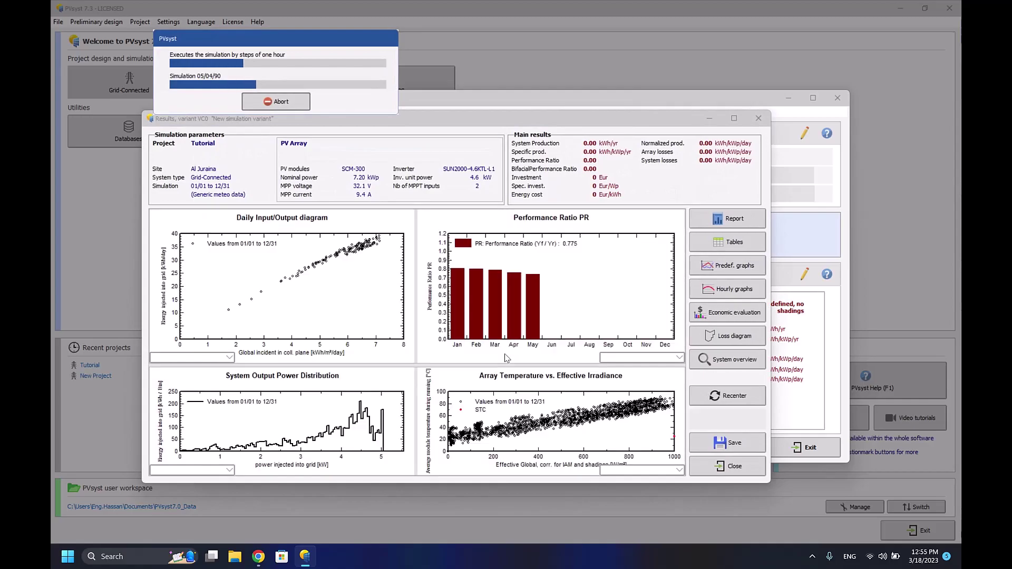
pyautogui.click(729, 221)
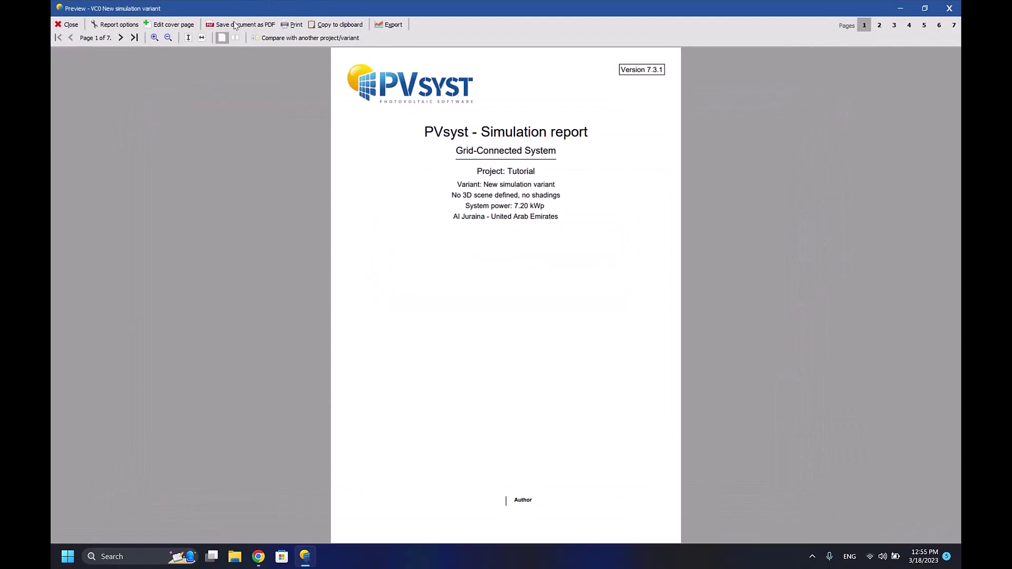
# Save the simulation report as the PDF 'Report 1' in the Documents folder
pyautogui.click(235, 25)
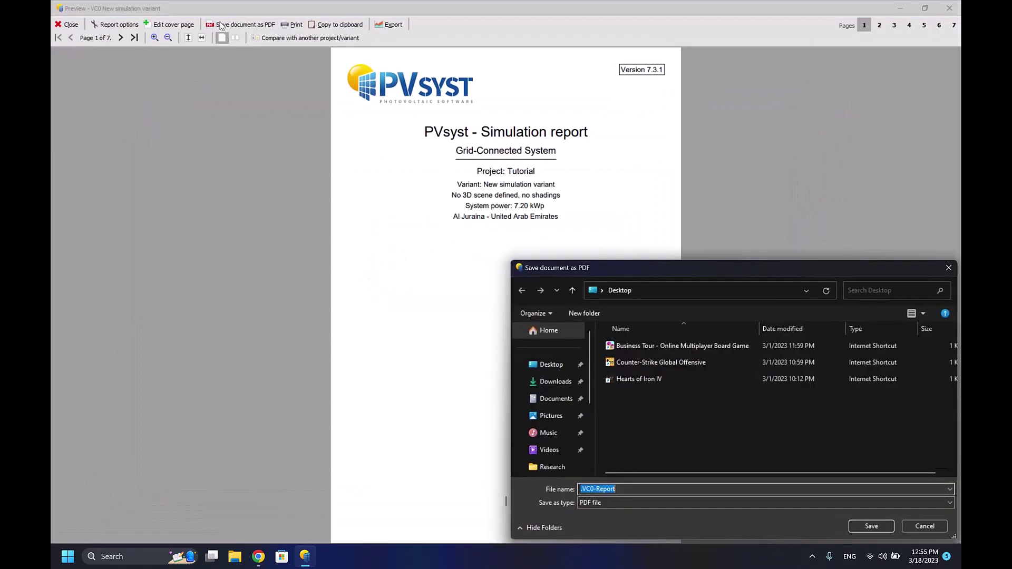
pyautogui.moveTo(673, 268); pyautogui.dragTo(487, 210)
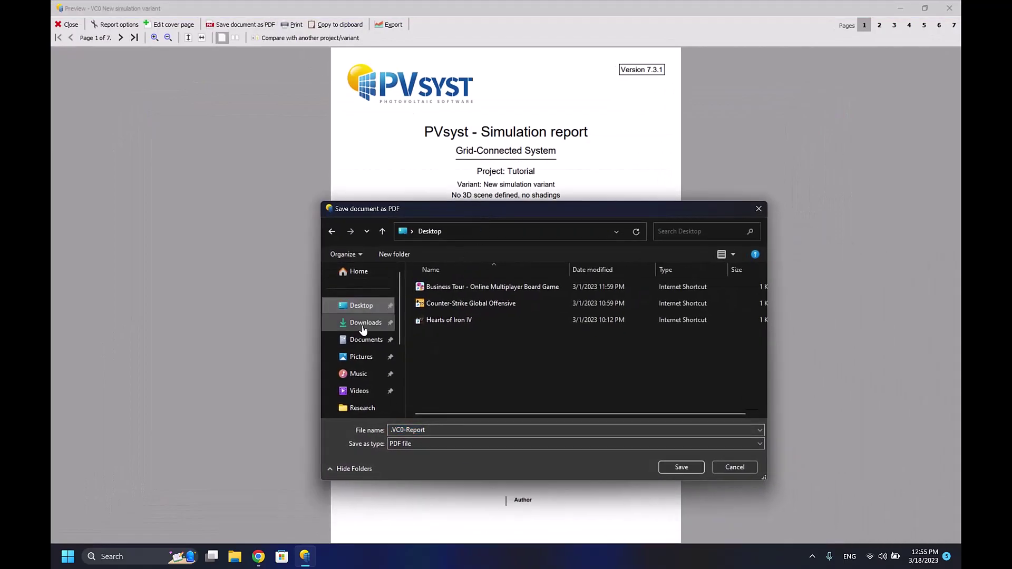
pyautogui.click(366, 339)
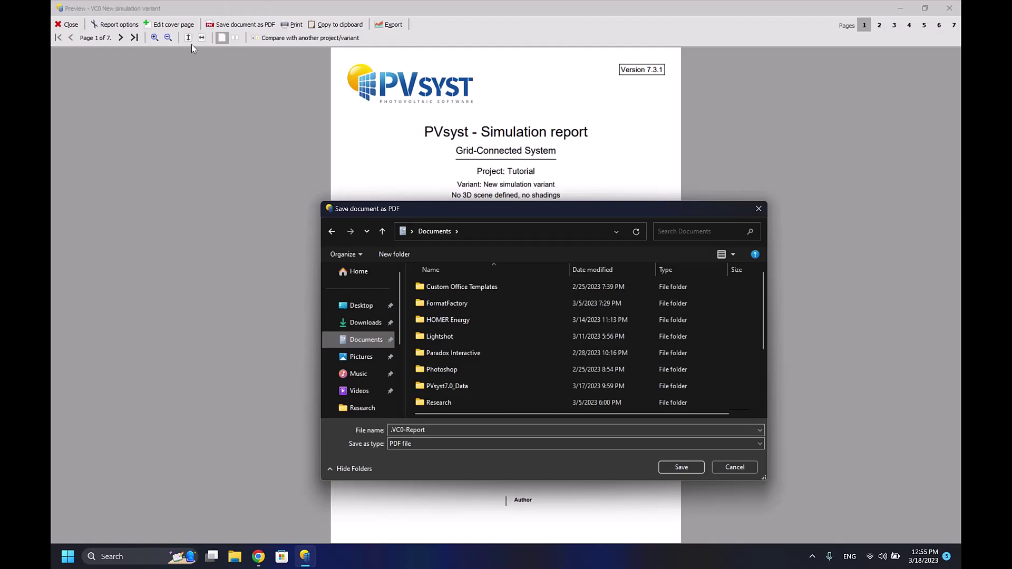
pyautogui.click(443, 430)
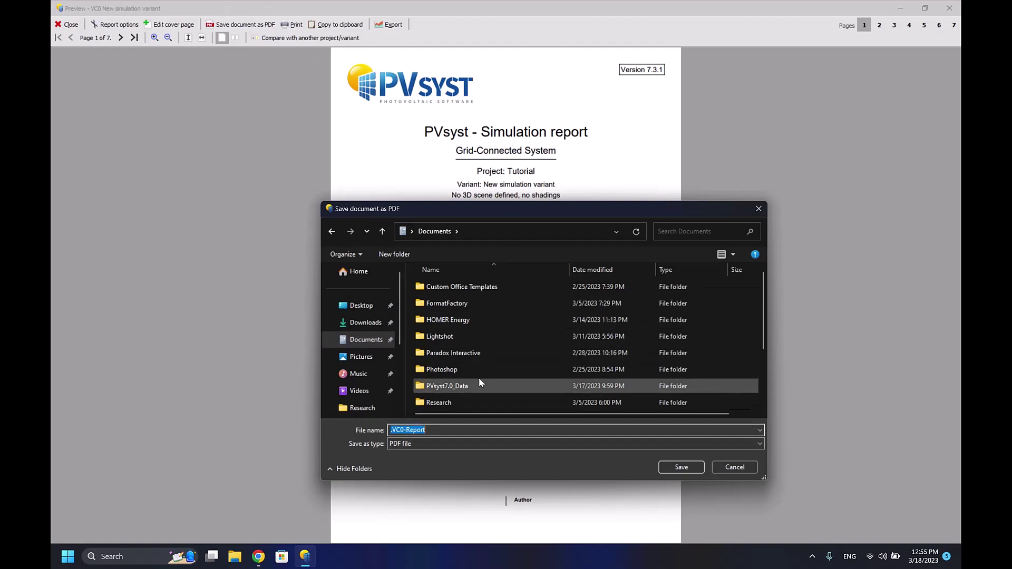
pyautogui.write('Report 1')
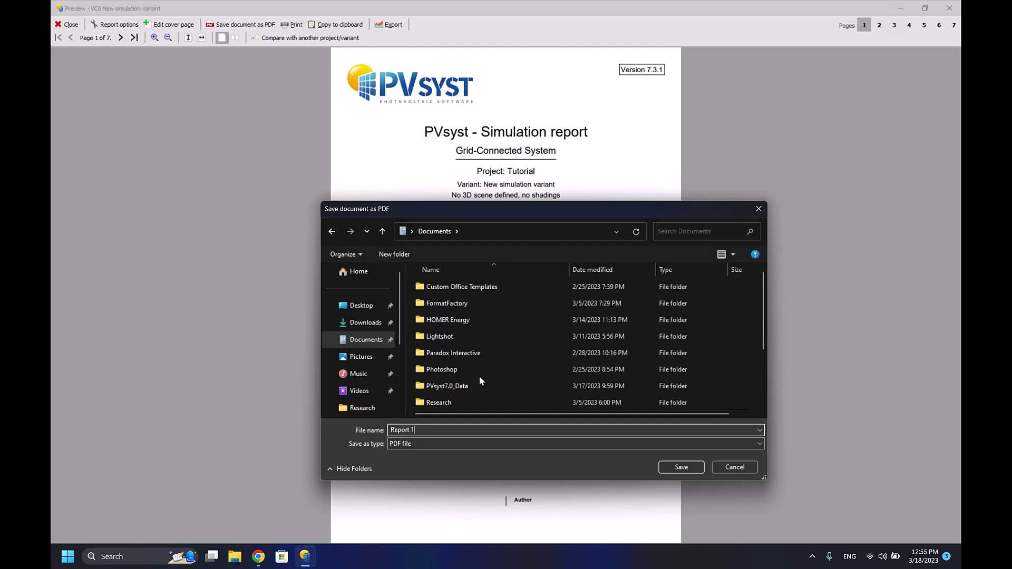
pyautogui.press('Return')
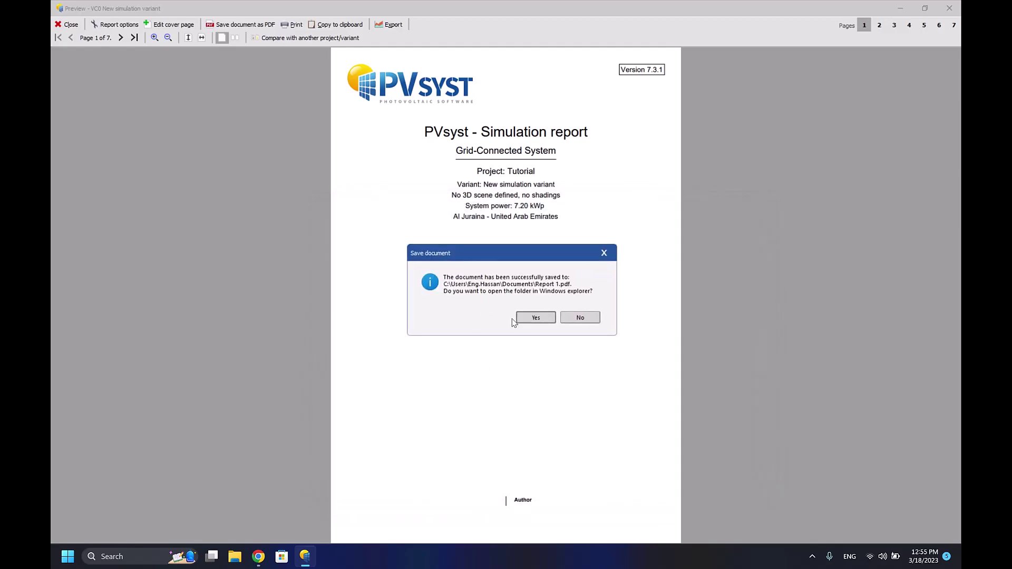
# Open Report 1.pdf from its folder, scroll through its pages, and close it
pyautogui.click(535, 317)
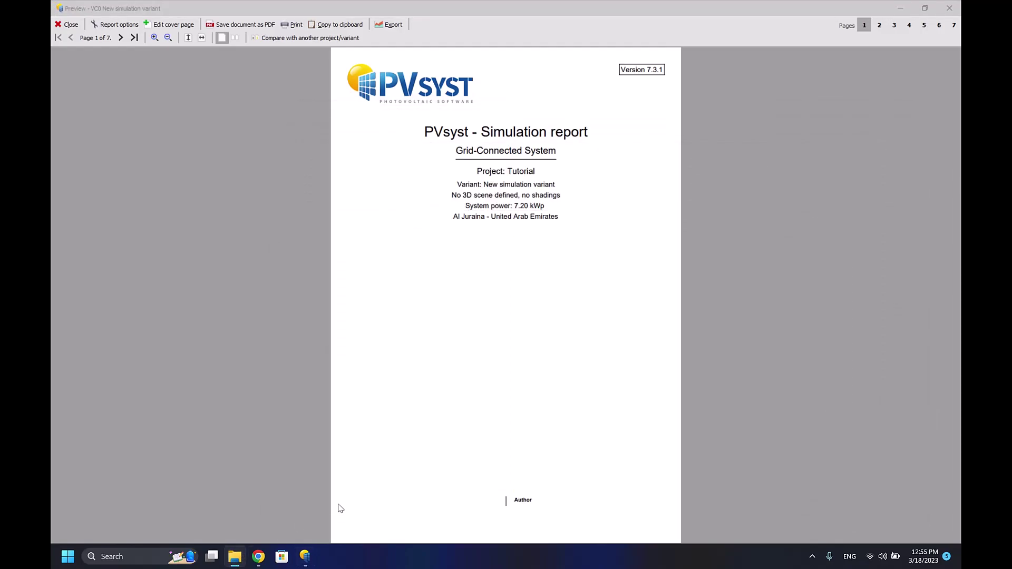
pyautogui.click(235, 556)
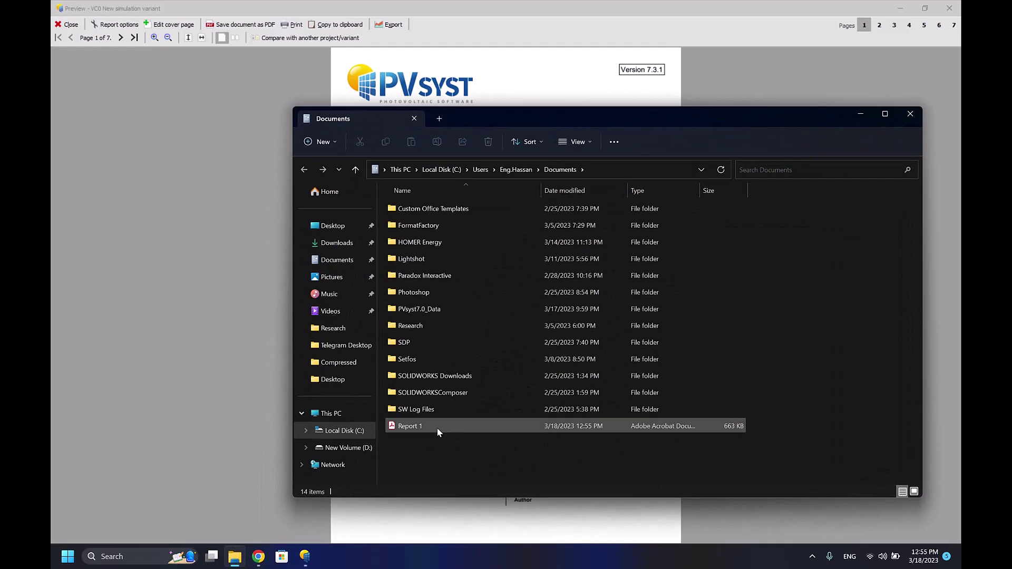
pyautogui.doubleClick(436, 425)
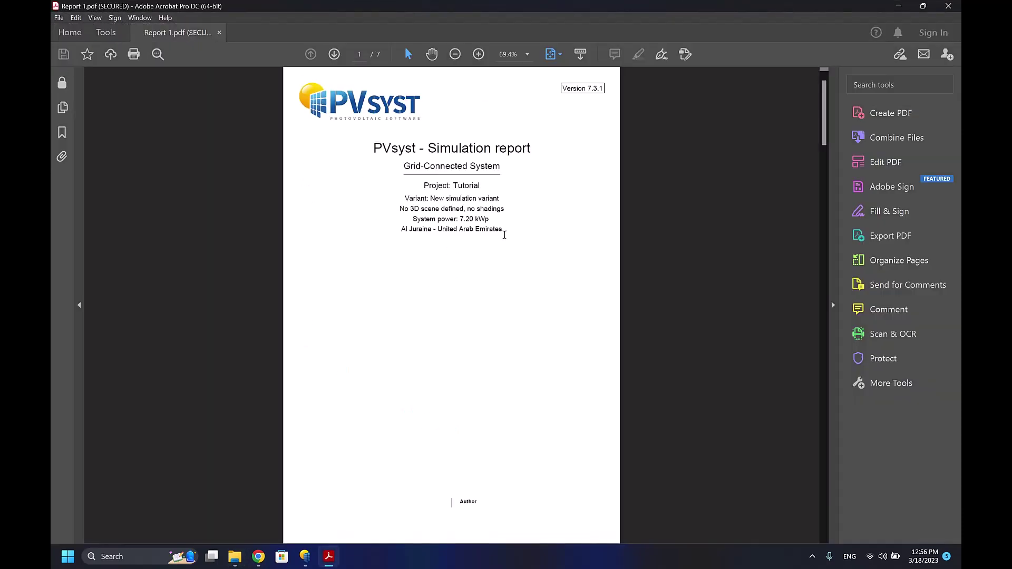
pyautogui.scroll(-2, 504, 235)
pyautogui.scroll(-4, 505, 237)
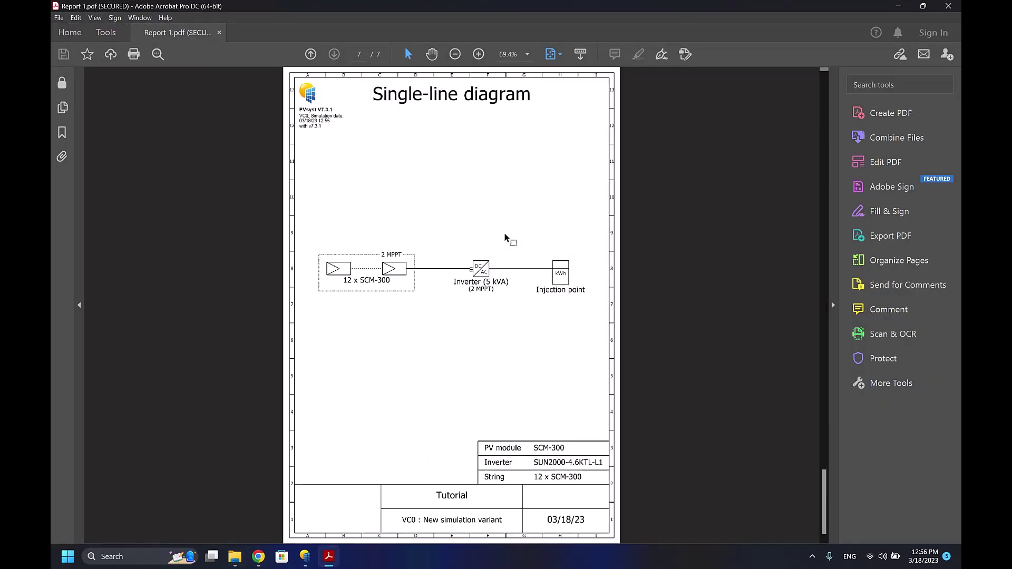
pyautogui.scroll(5, 504, 236)
pyautogui.scroll(1, 505, 234)
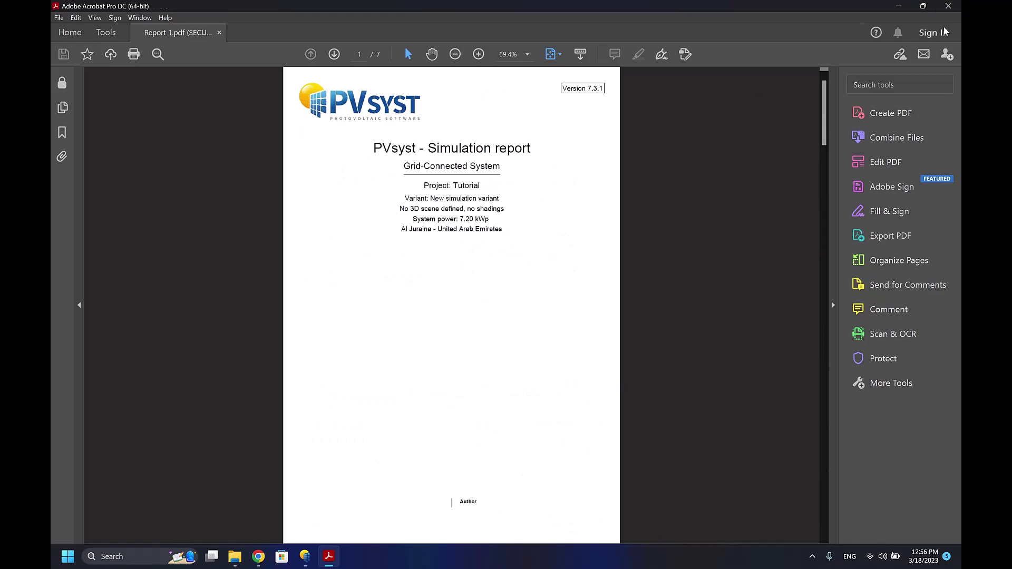
pyautogui.click(948, 6)
pyautogui.click(896, 123)
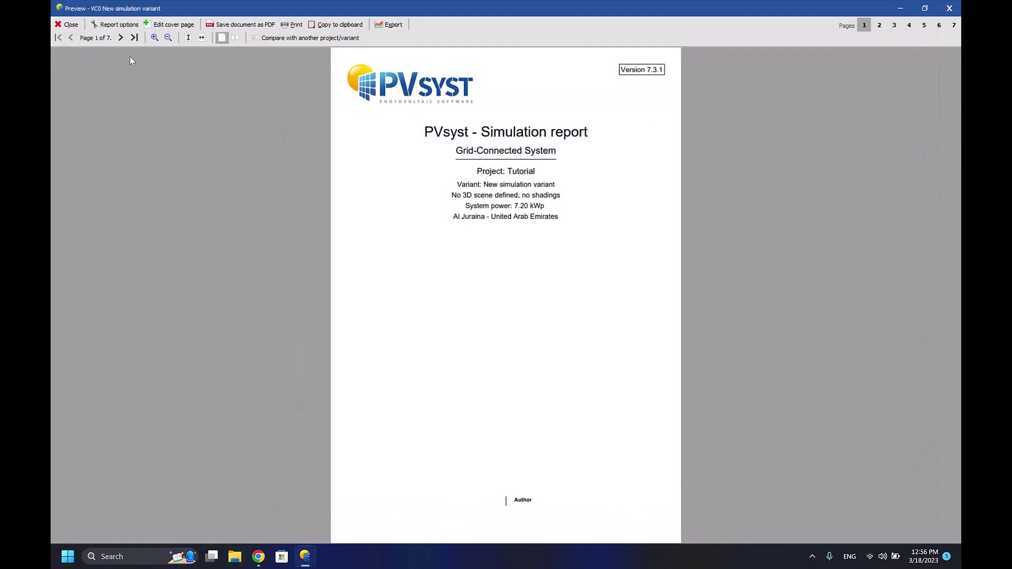
# Browse the monthly tables, hourly graphs and economic evaluation, then close the simulation results
pyautogui.click(949, 8)
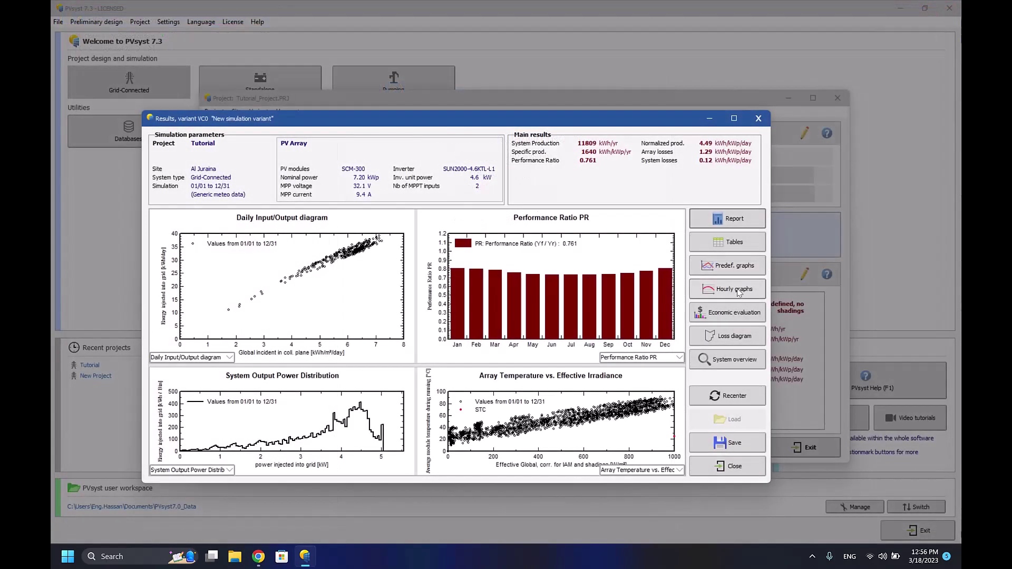
pyautogui.click(726, 244)
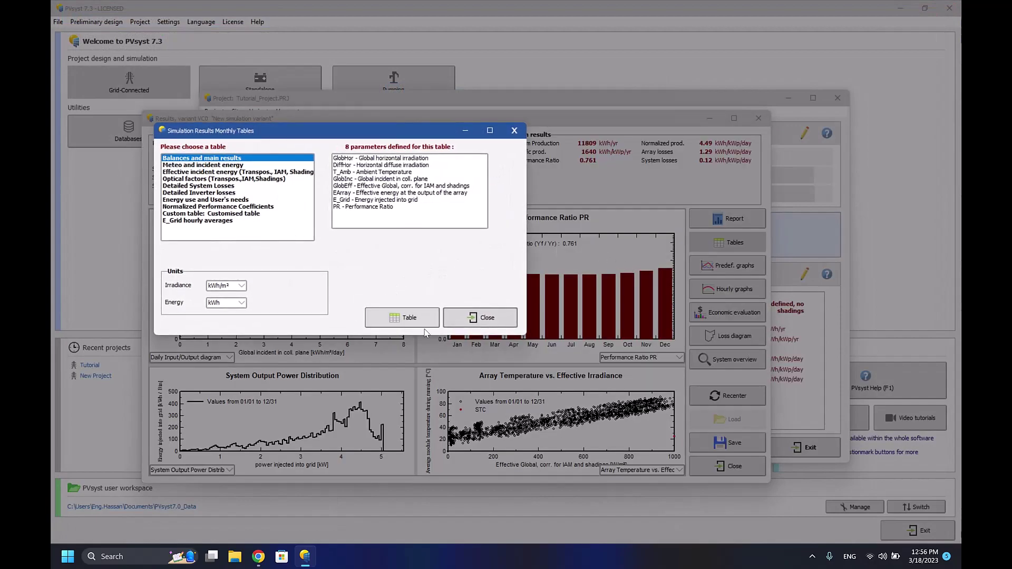
pyautogui.click(492, 311)
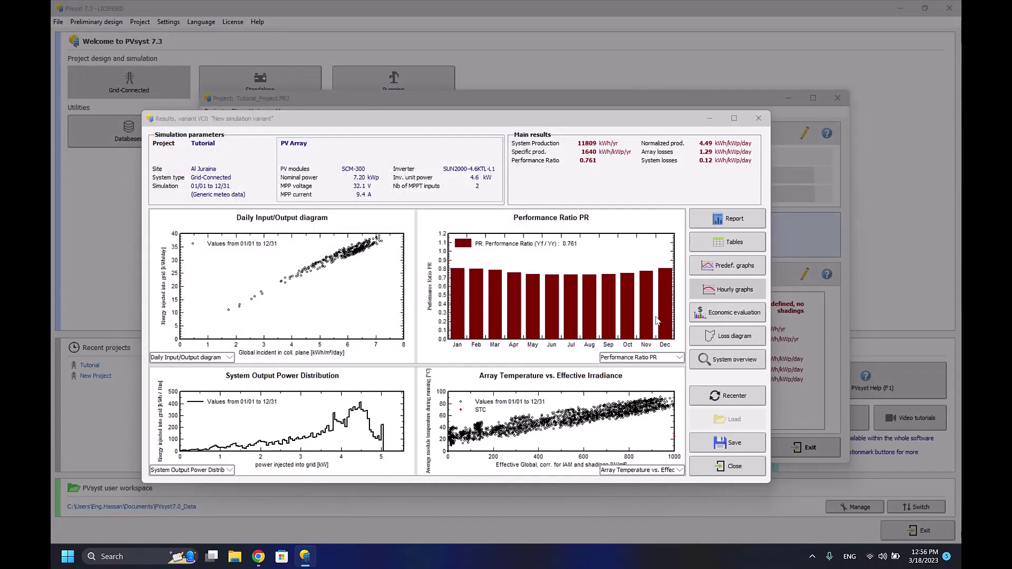
pyautogui.click(709, 289)
pyautogui.click(487, 372)
pyautogui.click(727, 312)
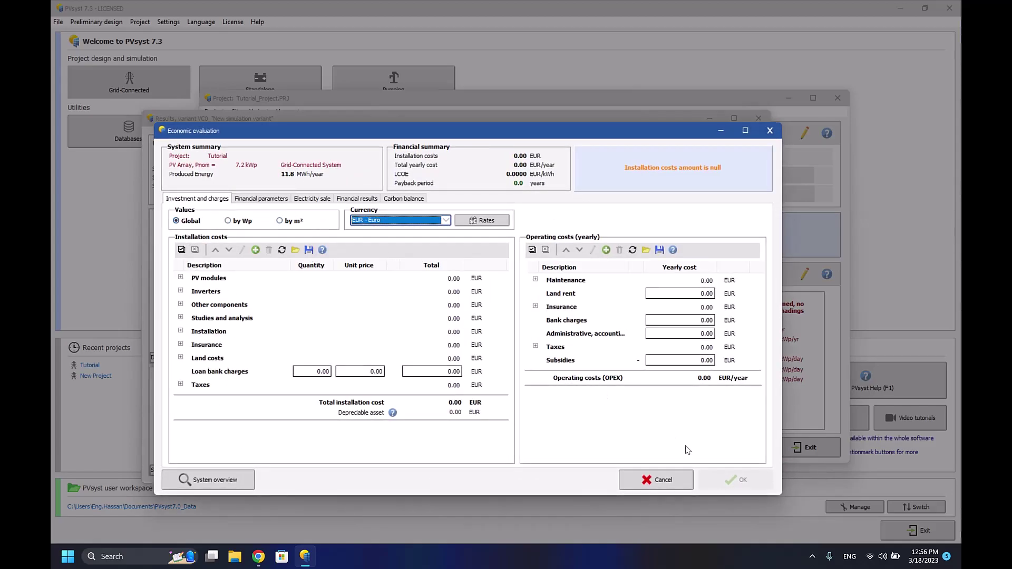
pyautogui.click(653, 479)
pyautogui.click(758, 119)
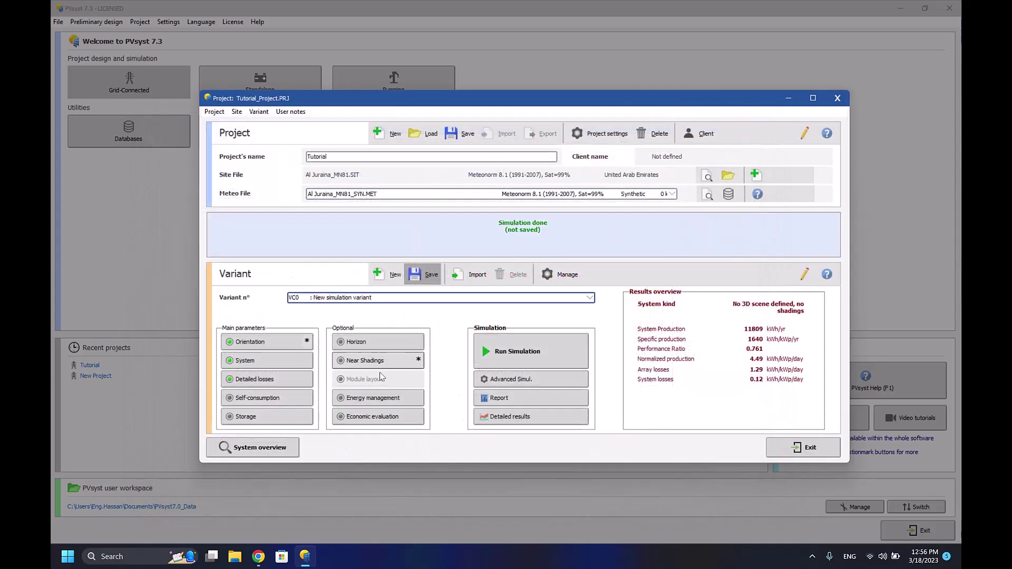
# Set the inverter temperature to external ambient with a 5.0 °C increase
pyautogui.click(399, 402)
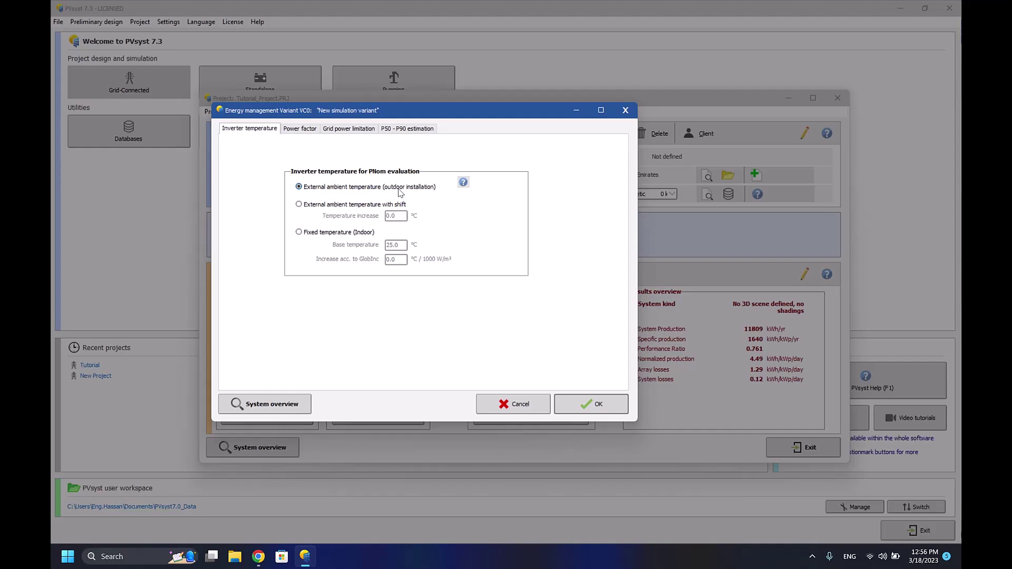
pyautogui.click(381, 206)
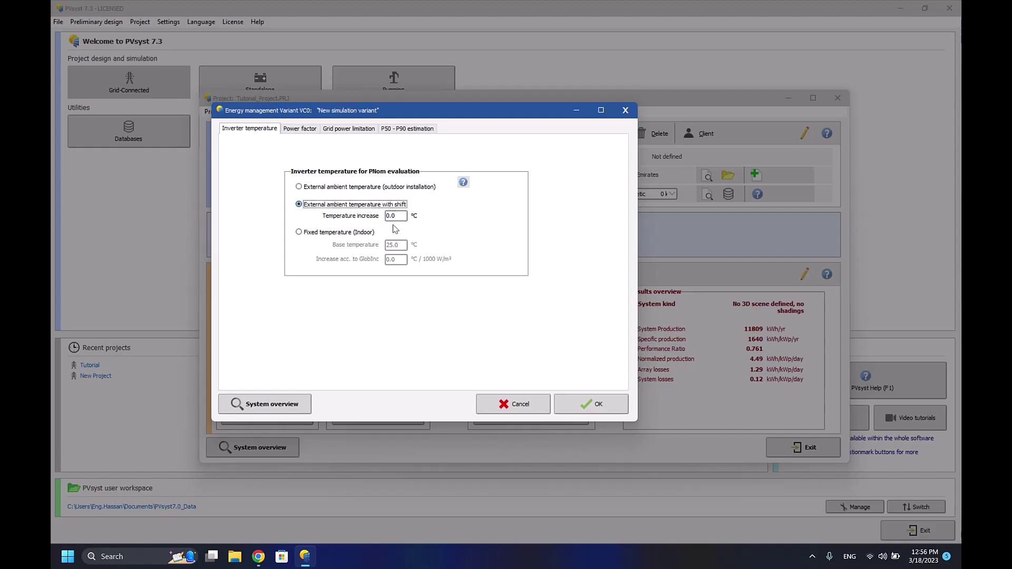
pyautogui.click(388, 216)
pyautogui.moveTo(388, 216); pyautogui.dragTo(391, 216)
pyautogui.write('5')
# Switch the inverter temperature to a fixed indoor temperature of 25.0 °C
pyautogui.click(328, 233)
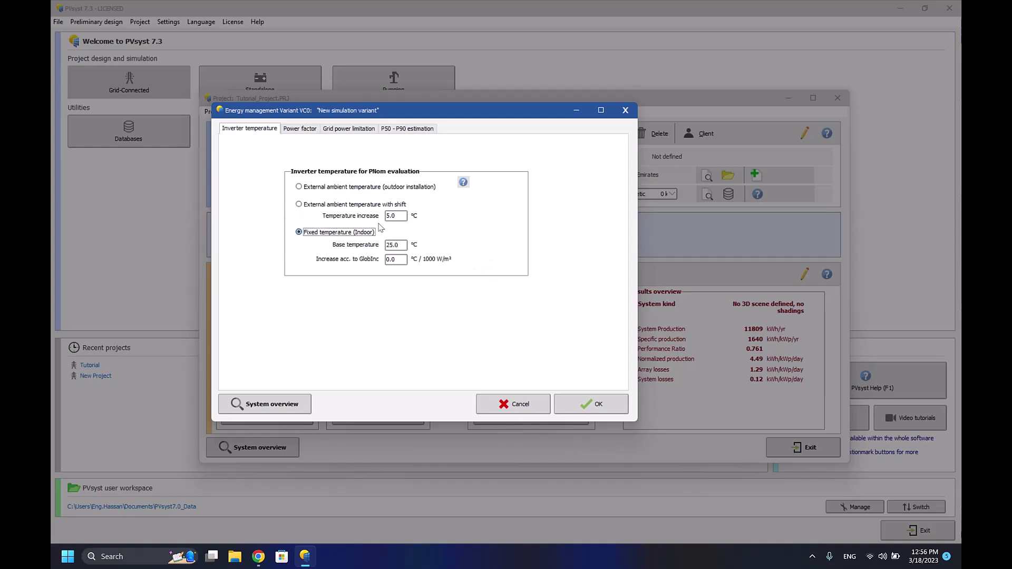
pyautogui.click(387, 245)
pyautogui.click(313, 135)
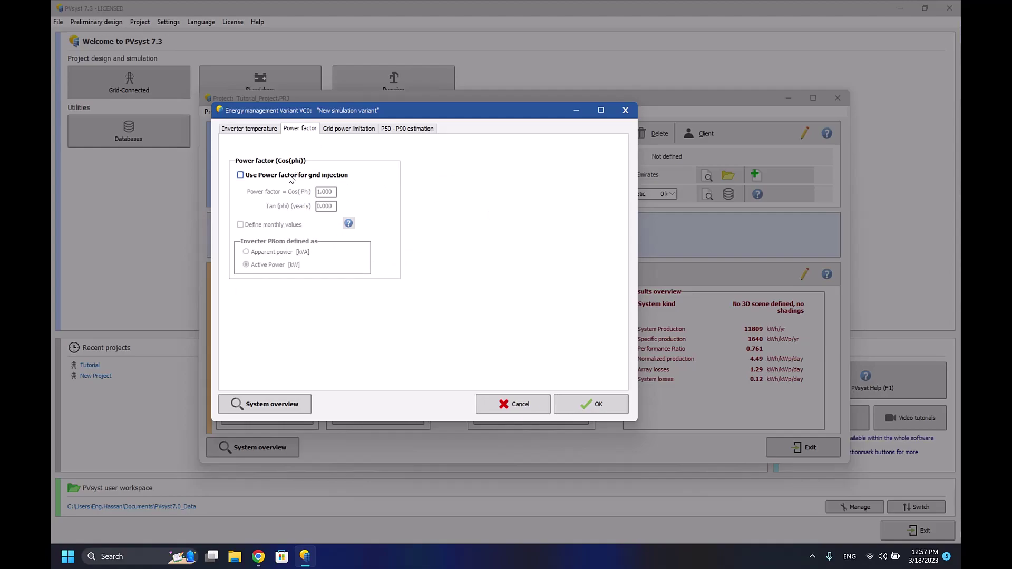
# Turn on grid power limitation and review the P50 - P90 estimation
pyautogui.click(337, 130)
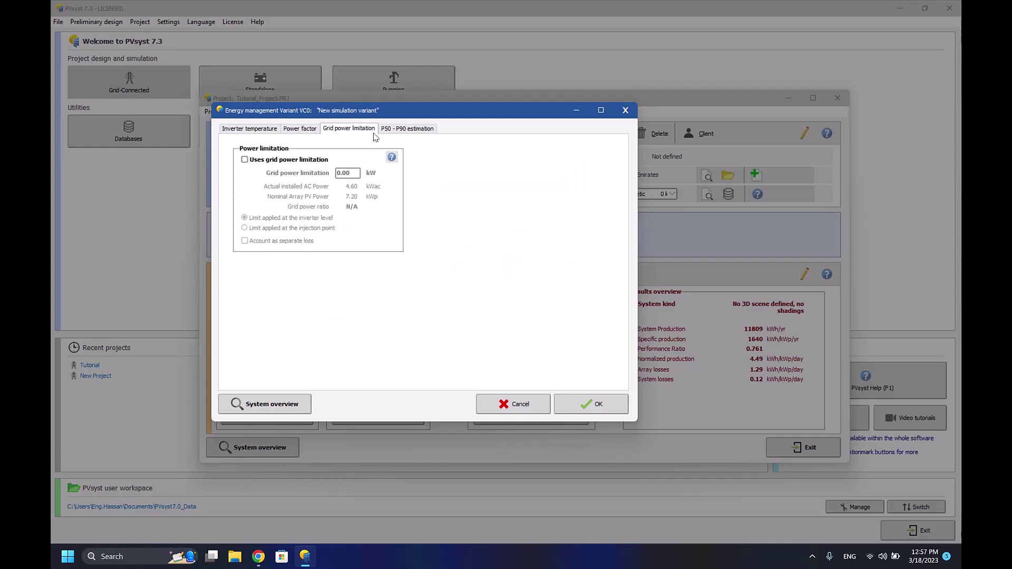
pyautogui.click(266, 161)
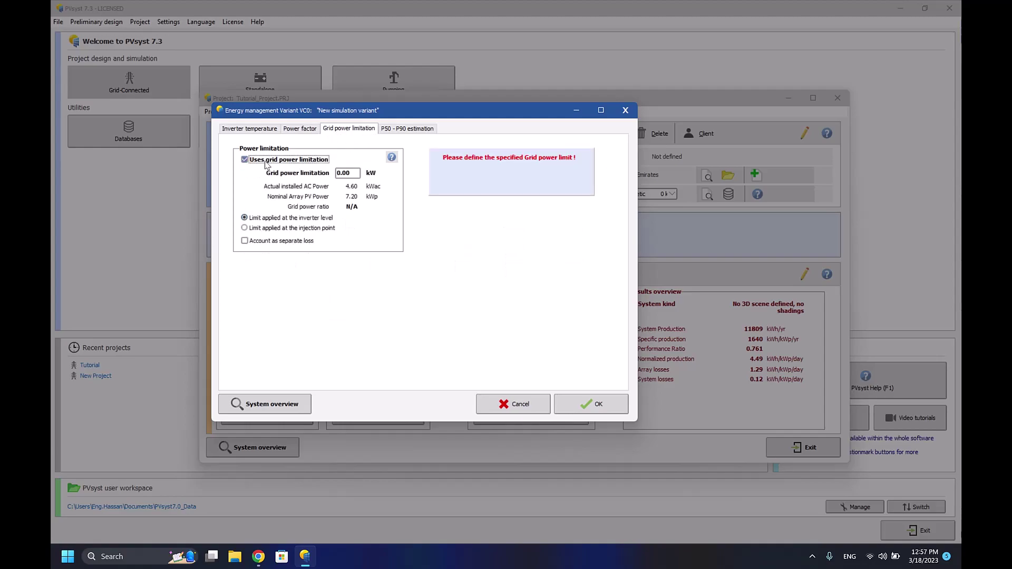
pyautogui.click(342, 174)
pyautogui.moveTo(341, 172); pyautogui.dragTo(337, 172)
pyautogui.click(403, 129)
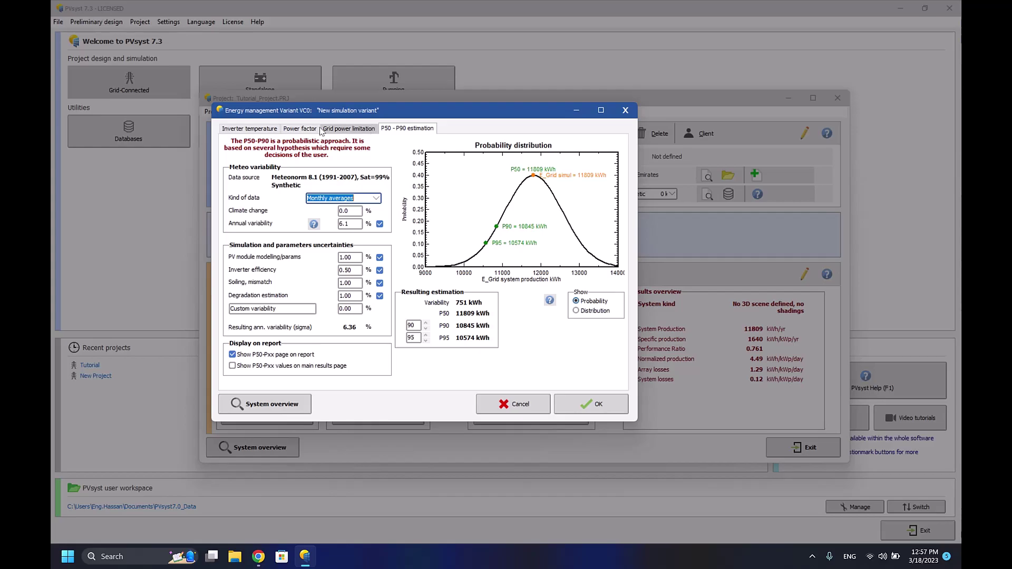
# Return the inverter temperature setting to external ambient temperature
pyautogui.click(233, 131)
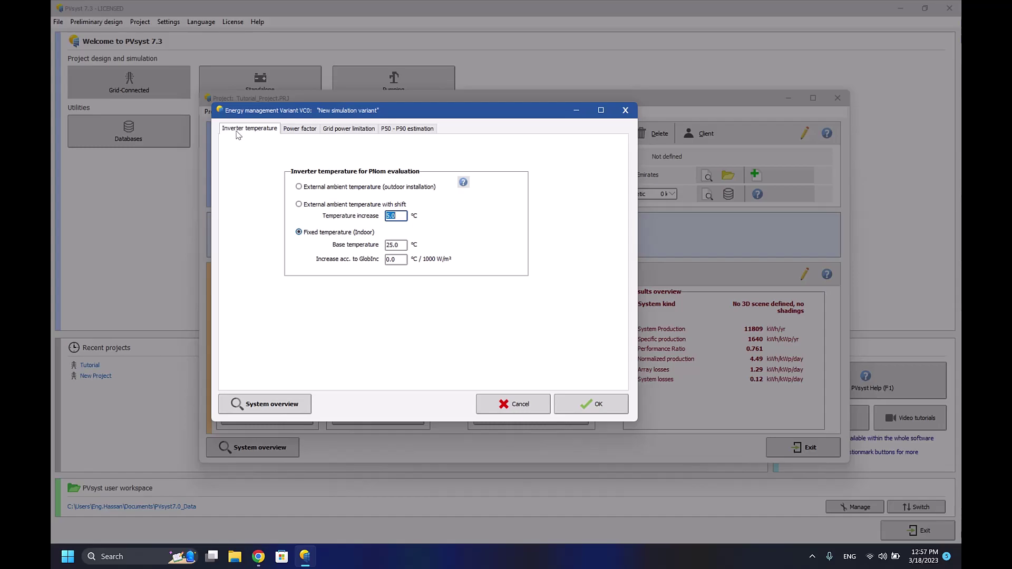
pyautogui.click(343, 132)
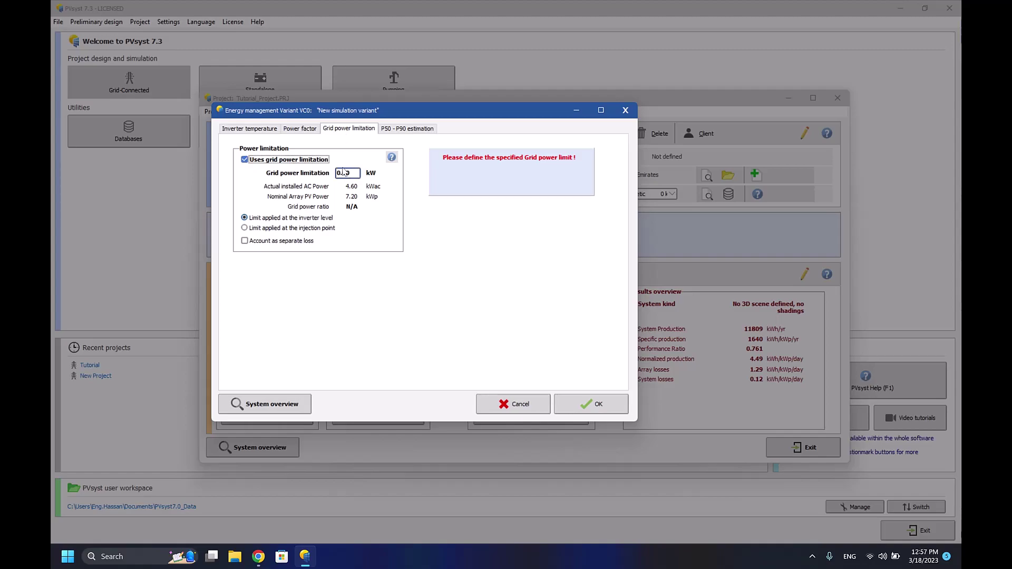
pyautogui.click(253, 129)
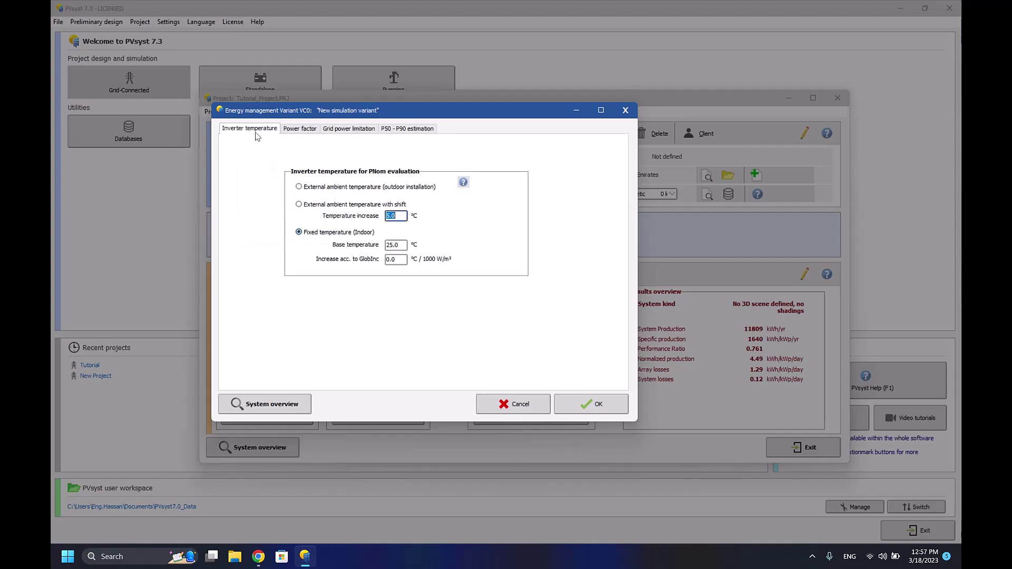
pyautogui.click(391, 217)
pyautogui.click(299, 186)
# Apply the energy management settings, then uncheck Uses grid power limitation and confirm
pyautogui.click(589, 406)
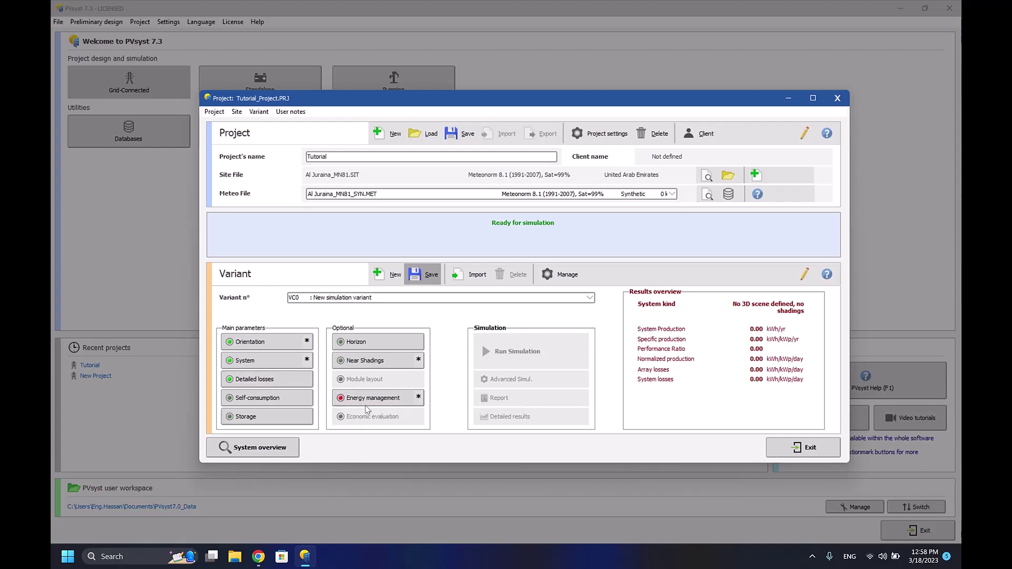
pyautogui.click(369, 399)
pyautogui.click(299, 129)
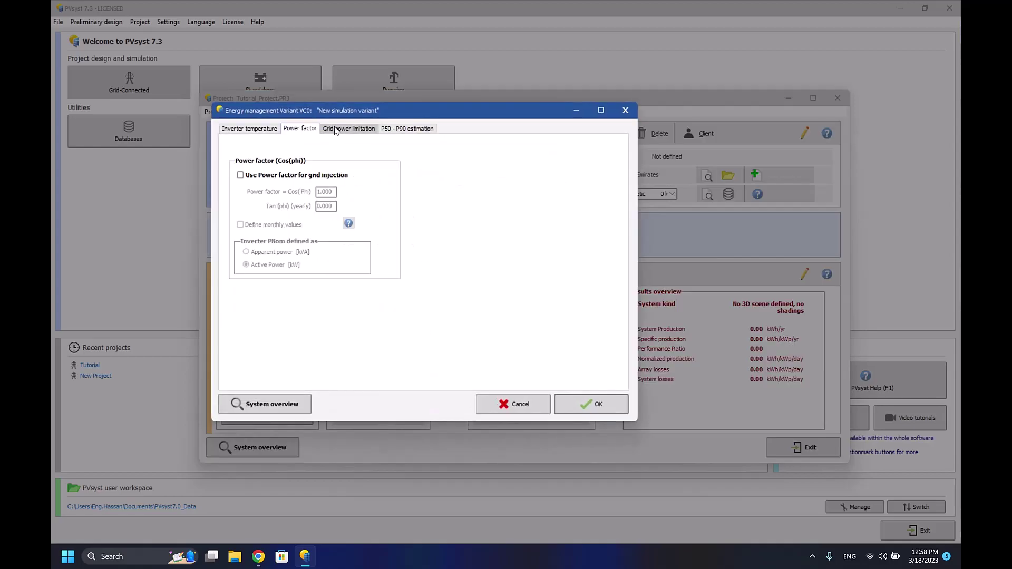
pyautogui.click(348, 129)
pyautogui.click(244, 159)
pyautogui.click(245, 159)
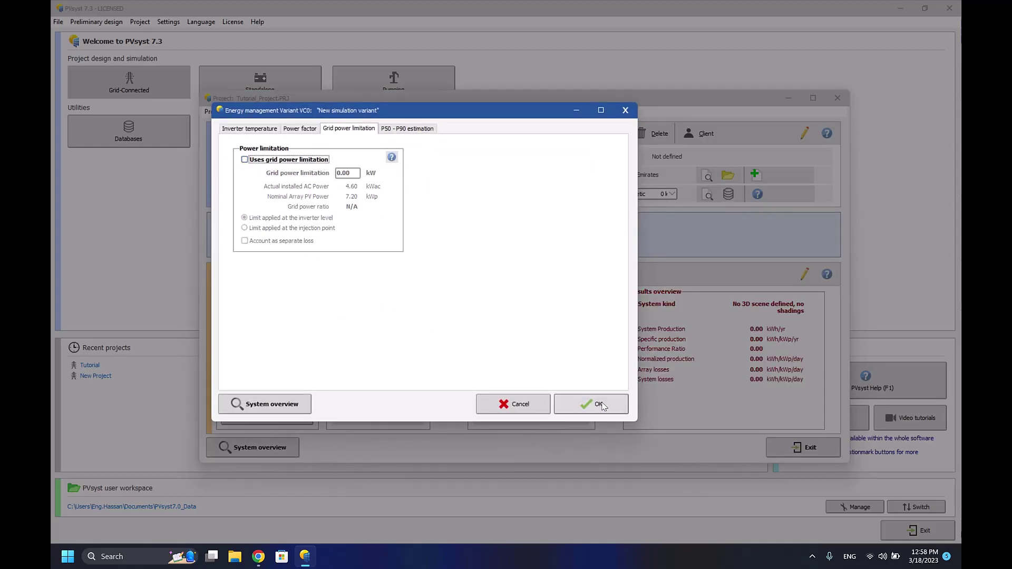
pyautogui.click(591, 404)
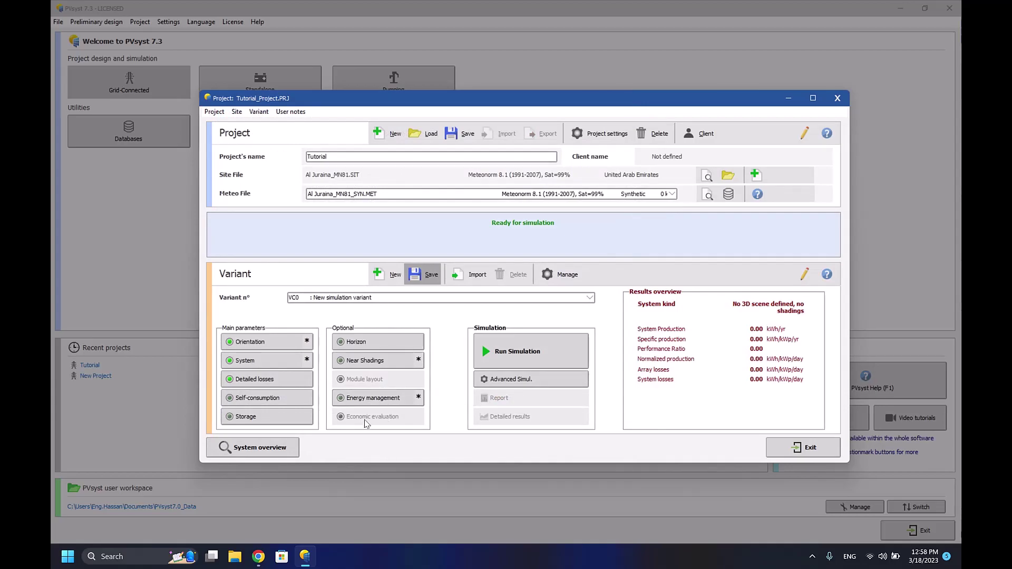
pyautogui.click(527, 379)
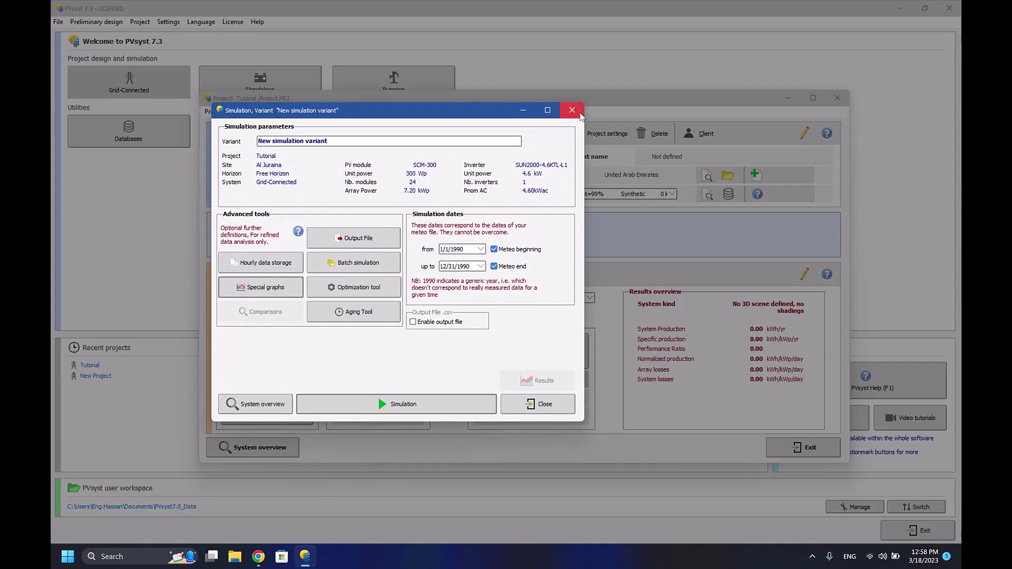
pyautogui.click(579, 113)
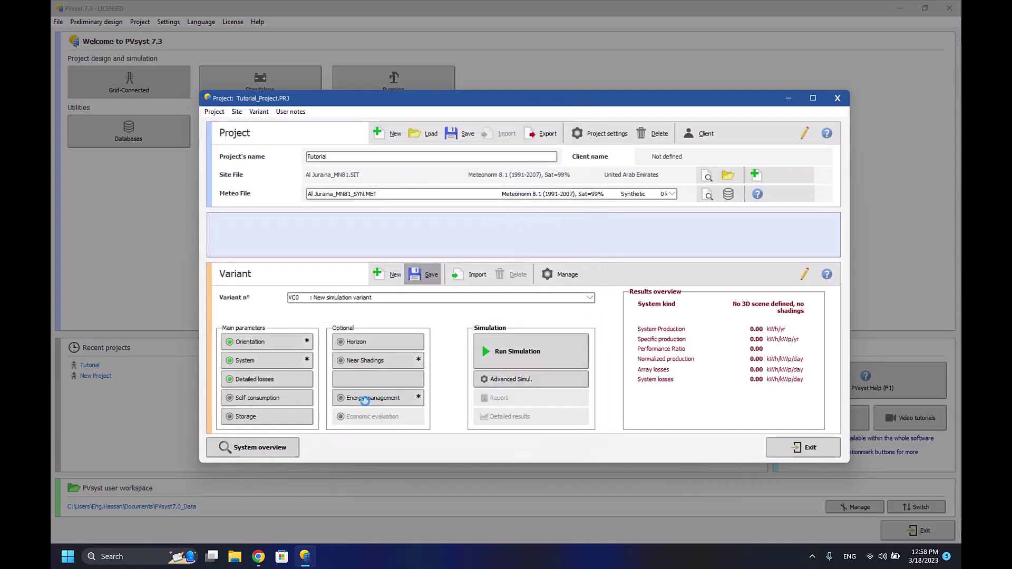
pyautogui.click(344, 363)
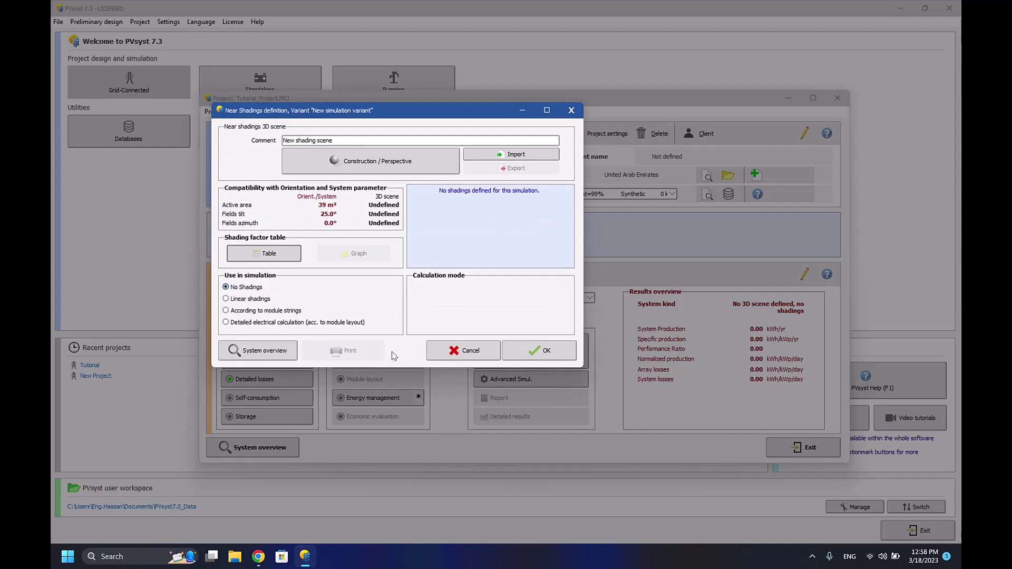
pyautogui.click(450, 353)
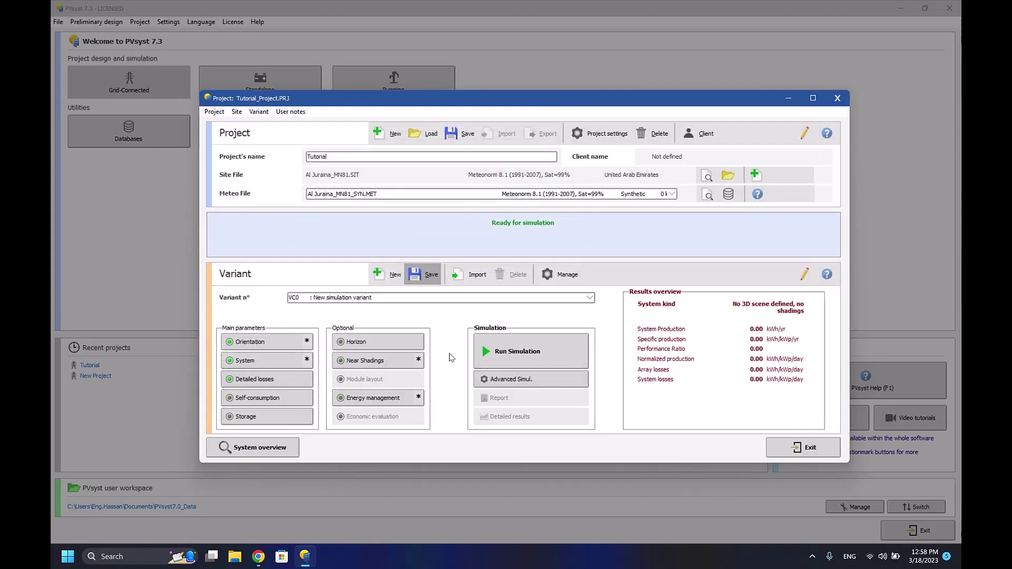
pyautogui.hotkey('alt', 'z')
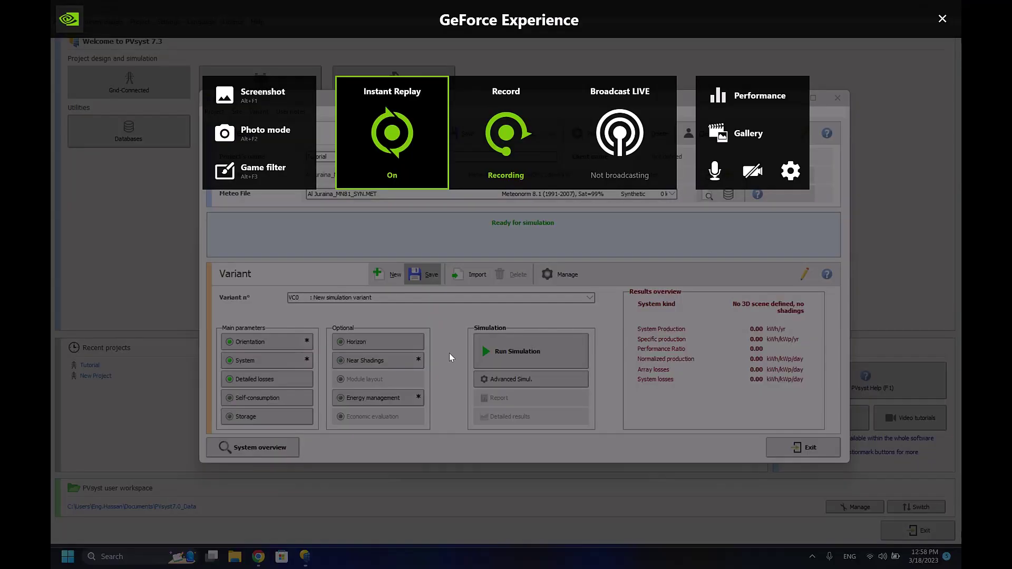